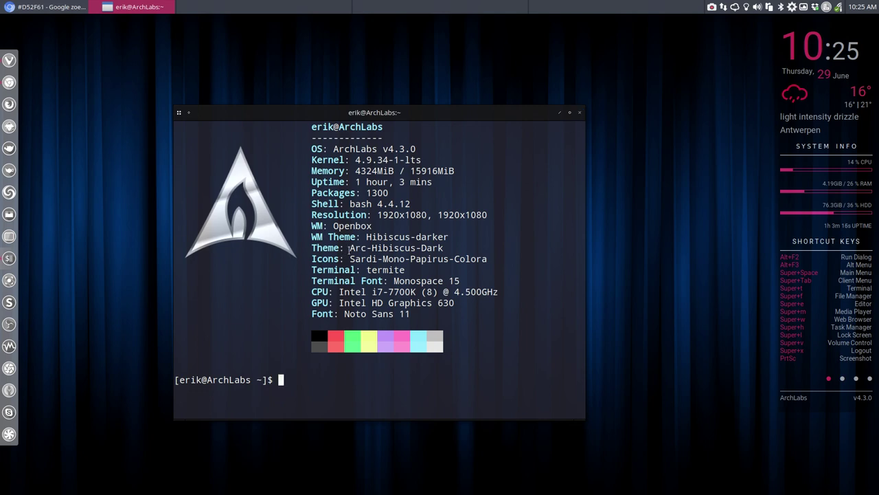
Highlight the Arc-Hibiscus-Dark theme name in the system information output and close the terminal window.
drag(349, 247, 444, 248)
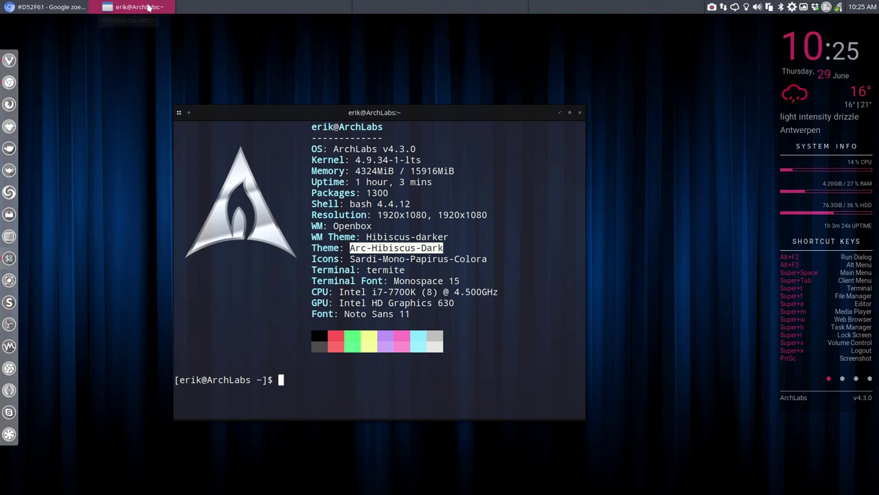
click(112, 138)
click(580, 112)
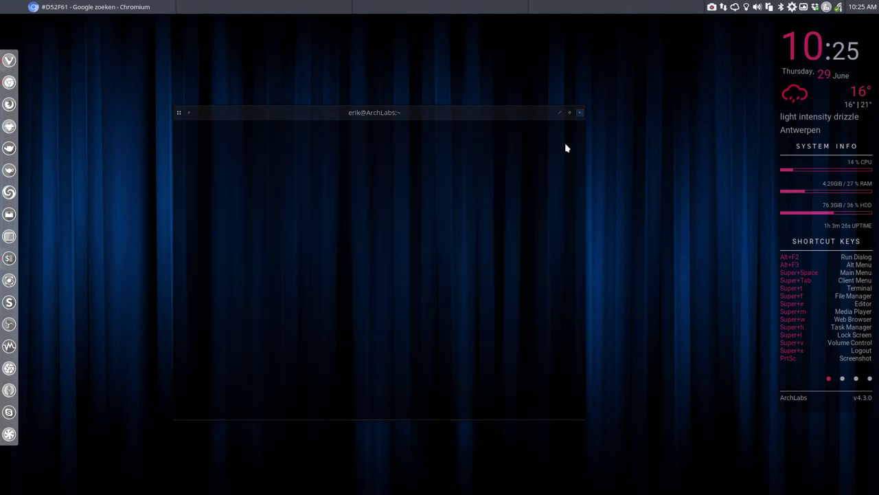
Bring up the application launcher to view its colours and dismiss it without starting a program.
key(super+F12)
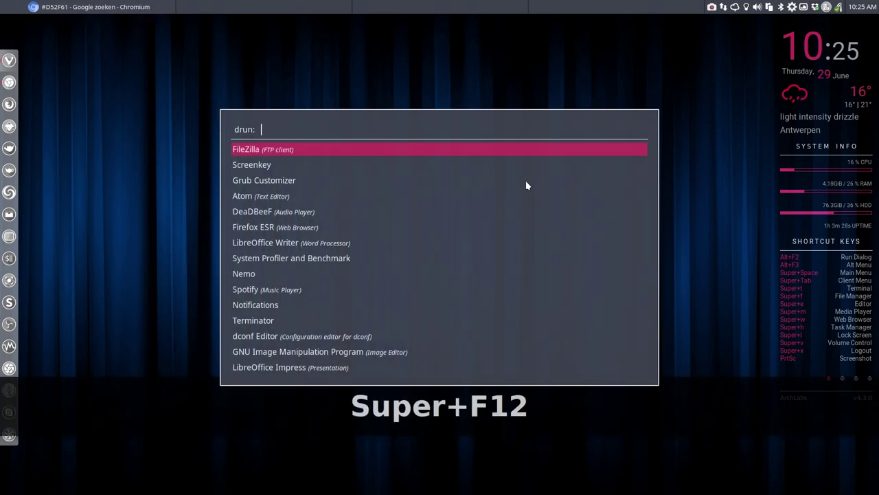
key(Escape)
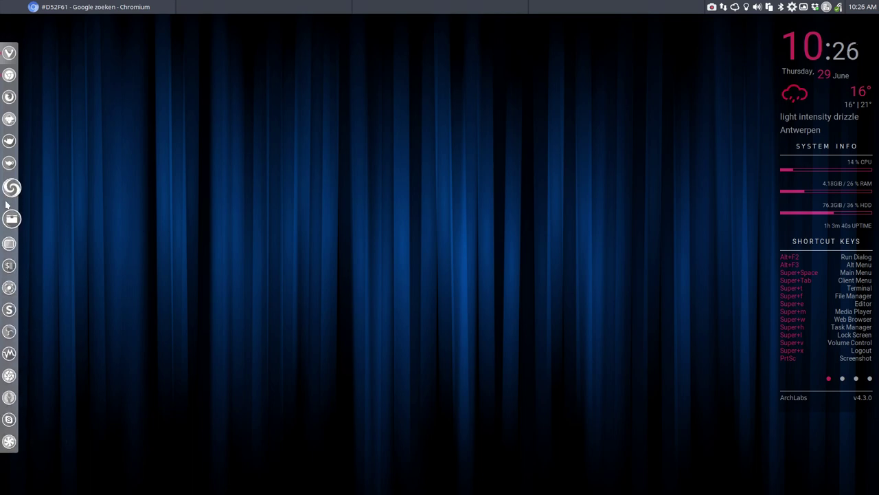
Open the file manager at the /usr/share/icons folder and move its window towards the middle of the desktop.
right_click(114, 83)
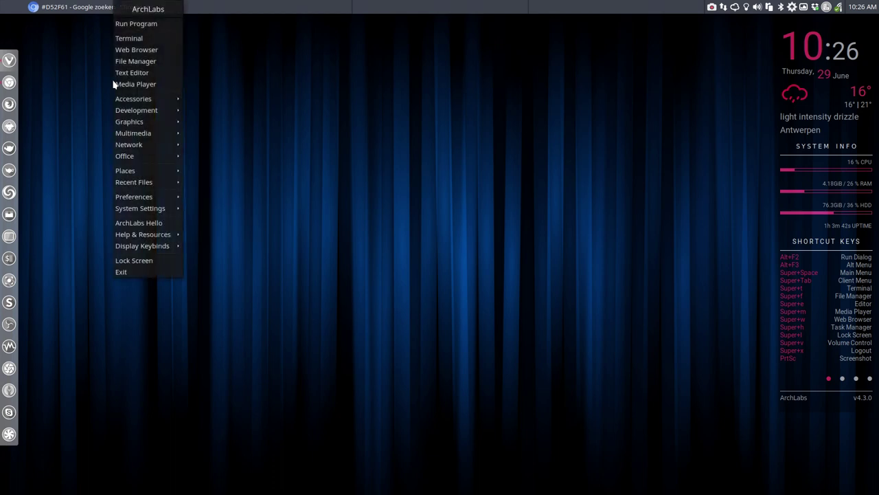
click(154, 63)
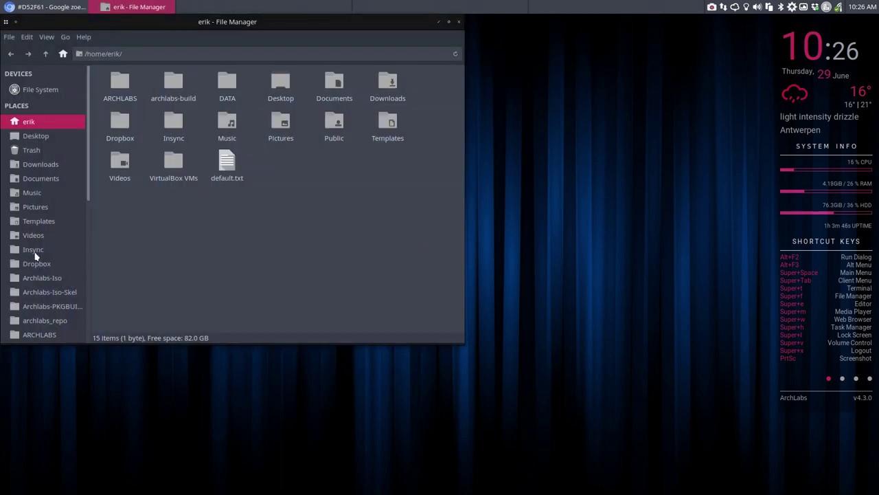
scroll(35, 251, down, 5)
scroll(39, 288, down, 3)
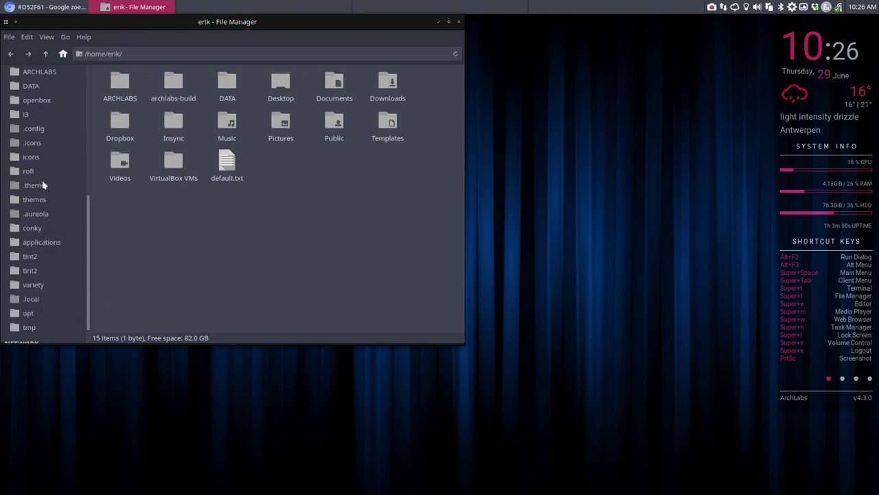
click(31, 157)
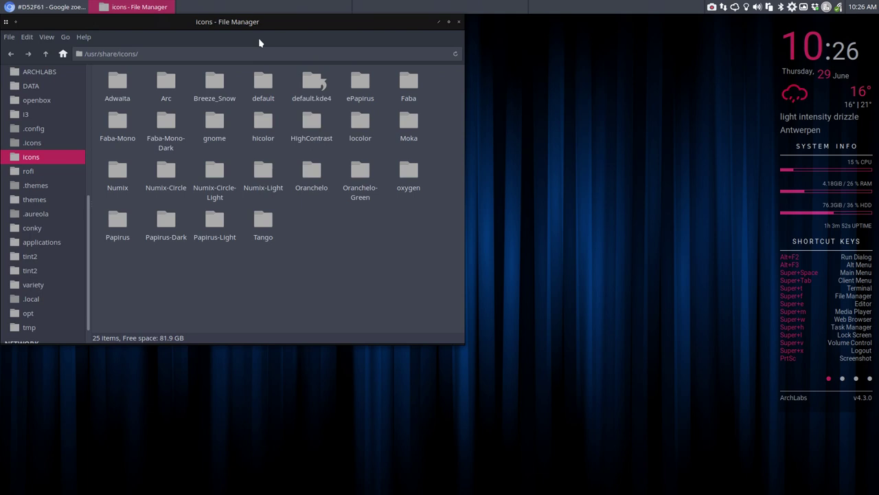
drag(211, 23, 383, 60)
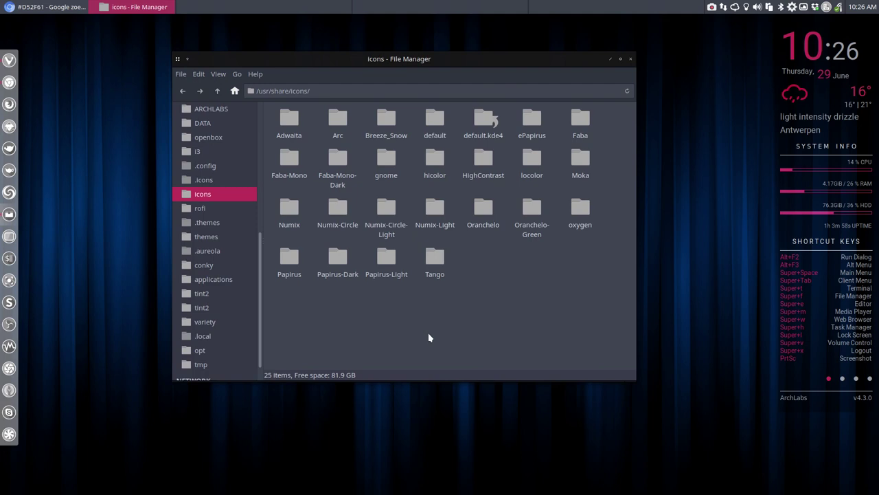
Open the Sardi-Flexible theme in the home directory's .icons folder and look over its colour-changing scripts.
click(210, 180)
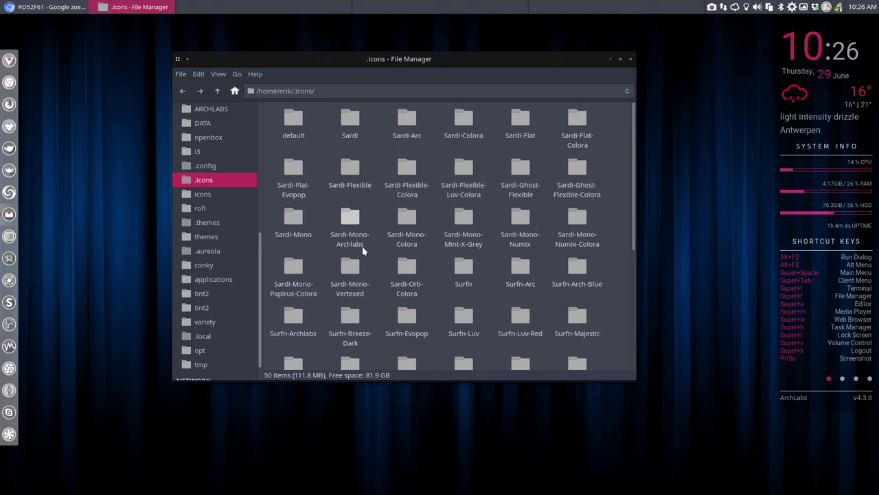
click(350, 171)
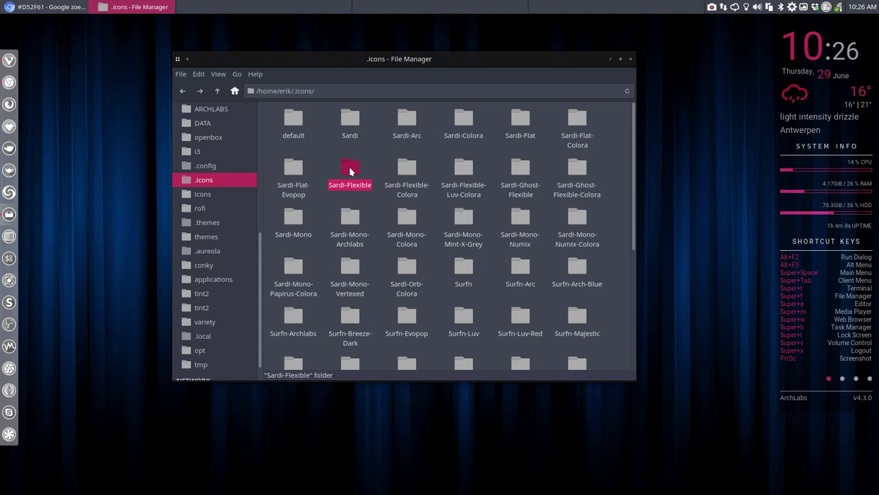
double_click(349, 171)
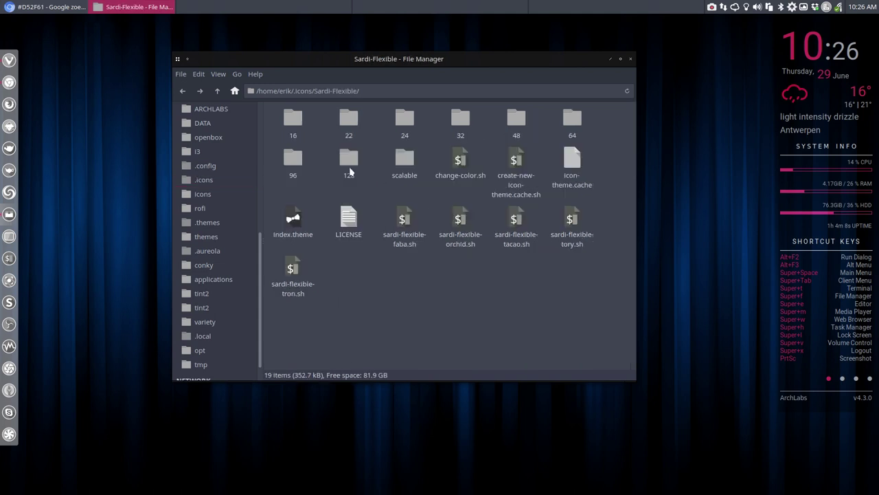
click(457, 159)
click(512, 158)
click(515, 218)
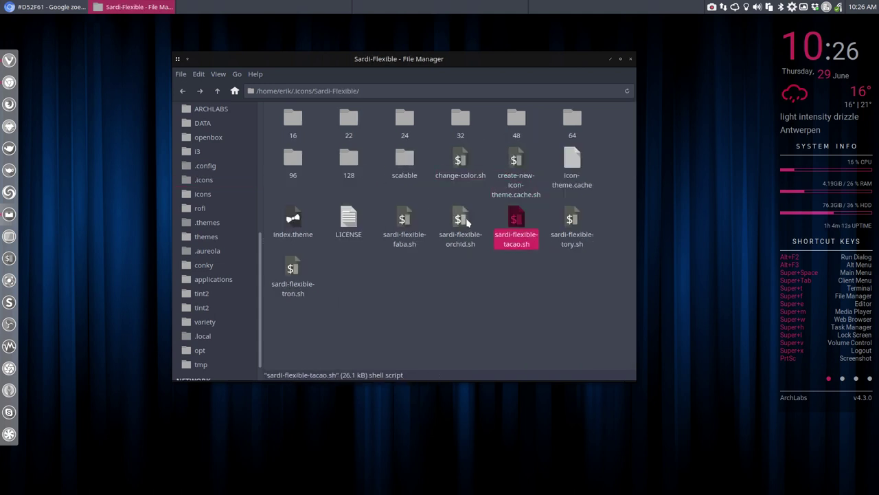
click(460, 219)
View the category icons in Sardi-Flexible's scalable folder and return to the .icons folder.
double_click(405, 159)
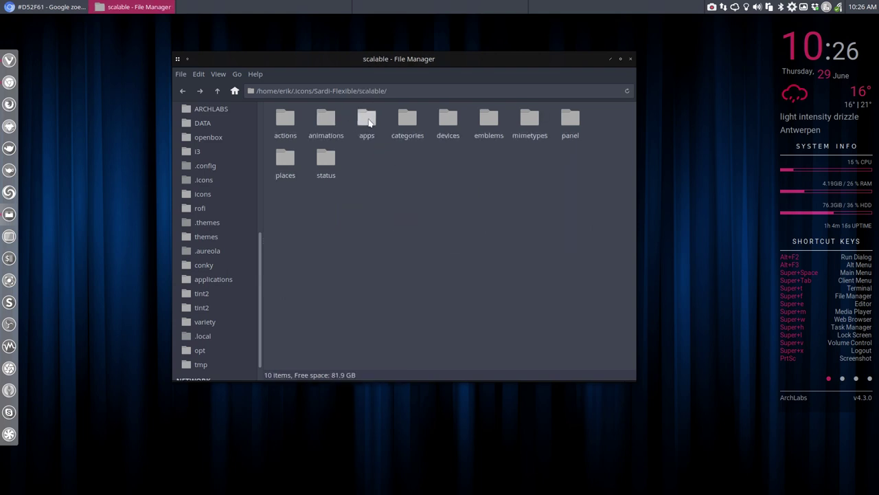
double_click(406, 117)
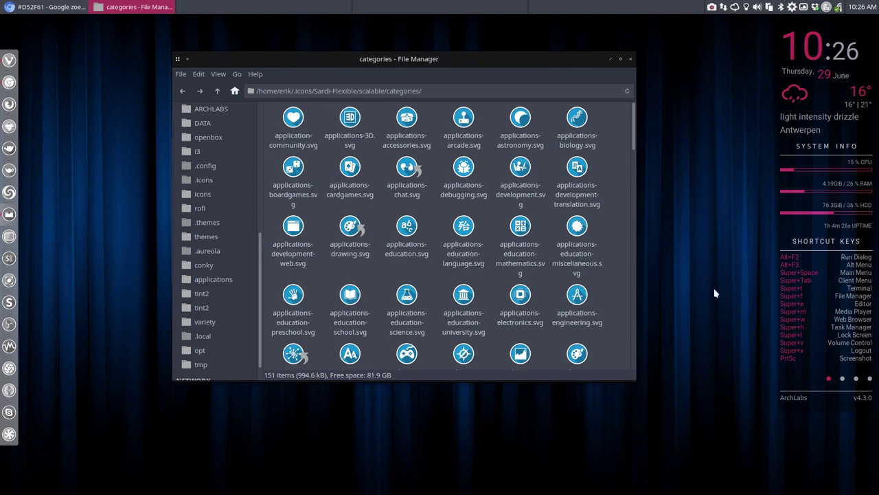
click(218, 92)
click(218, 92)
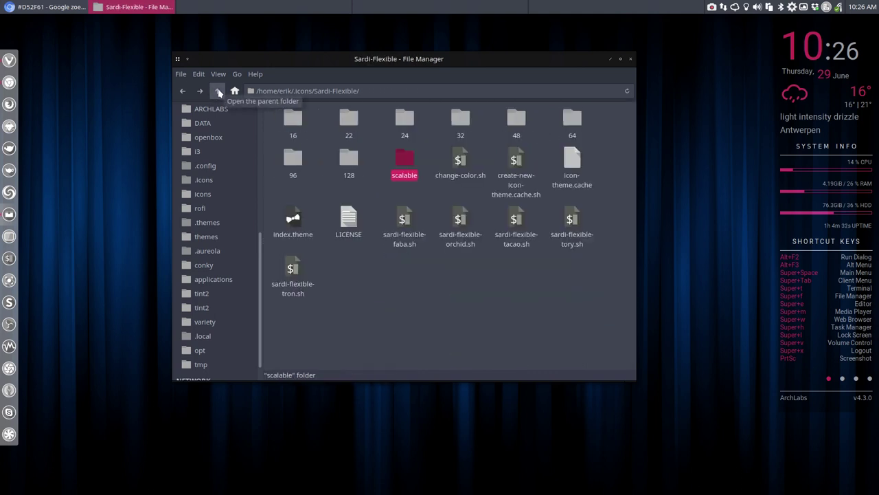
click(218, 92)
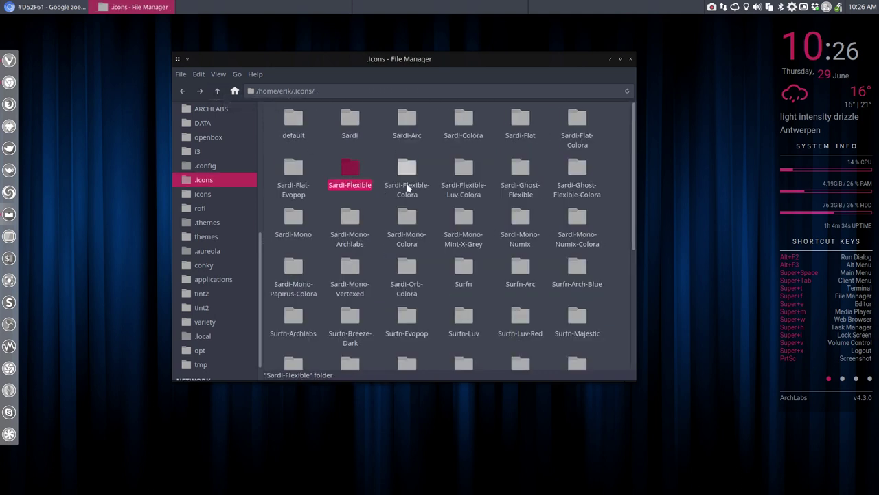
Examine the places icons in Sardi-Colora's scalable folder and return to the .icons folder.
click(460, 121)
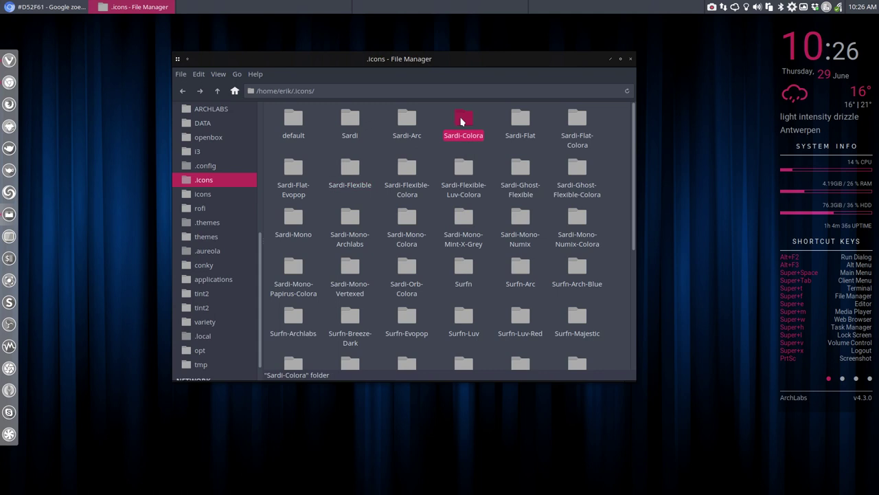
double_click(461, 121)
double_click(297, 122)
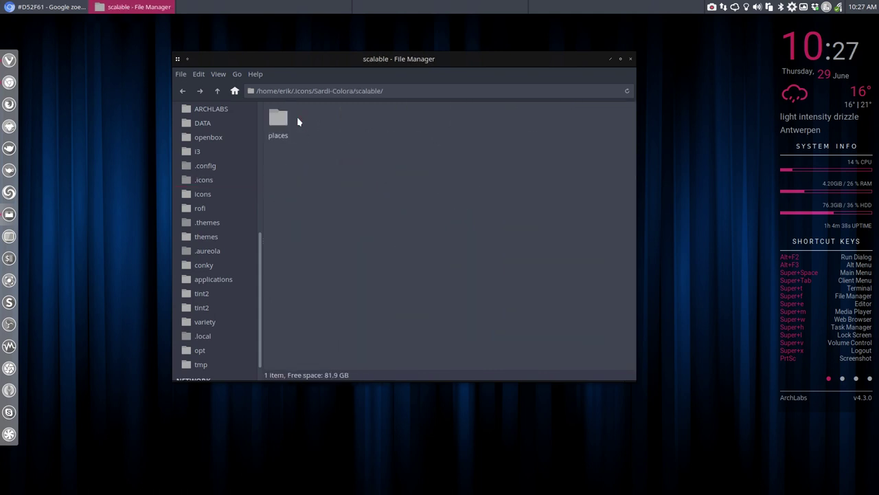
double_click(298, 121)
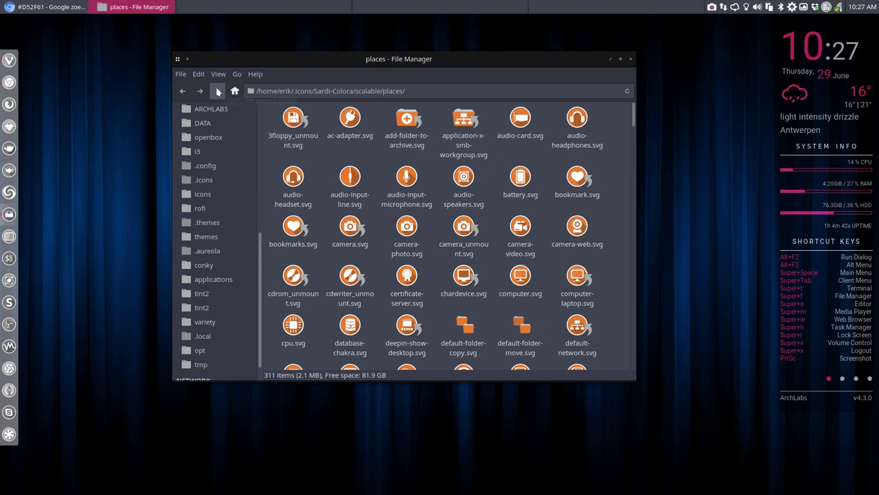
scroll(408, 226, down, 8)
scroll(408, 226, down, 5)
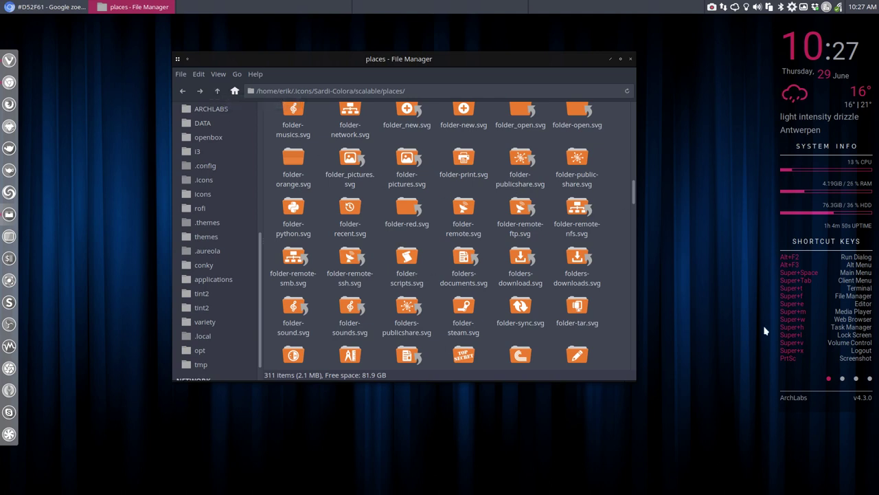
click(217, 90)
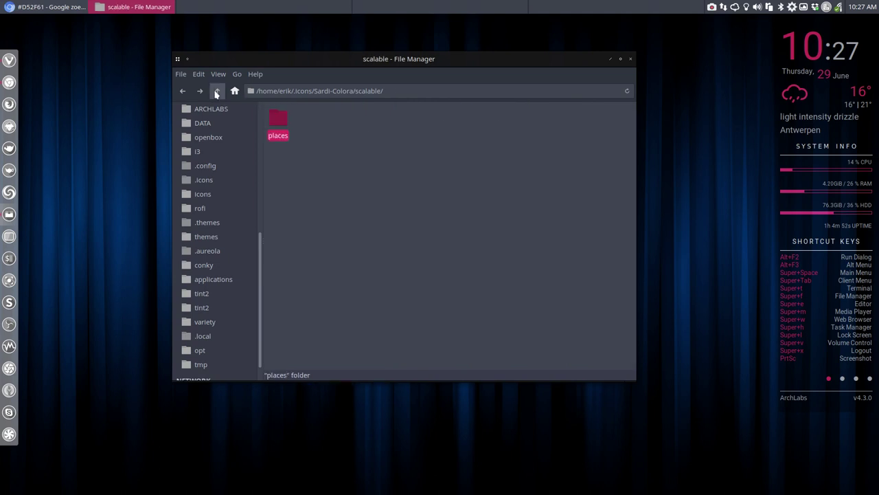
click(217, 92)
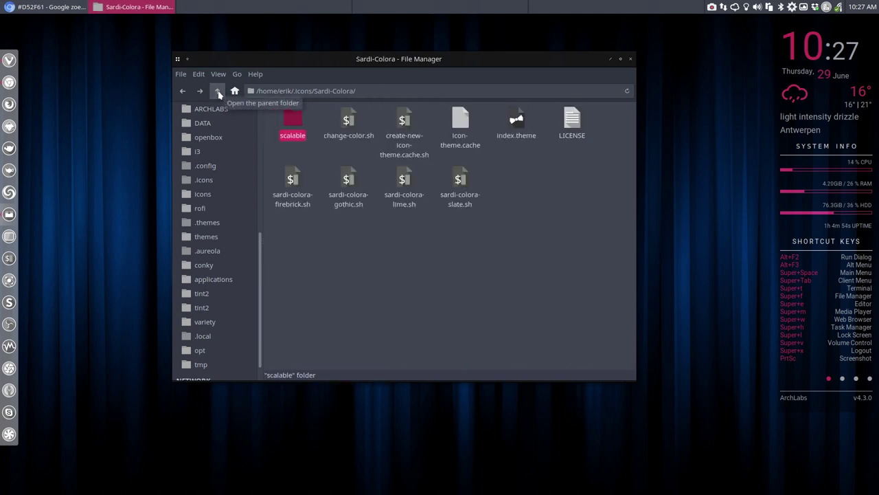
click(218, 92)
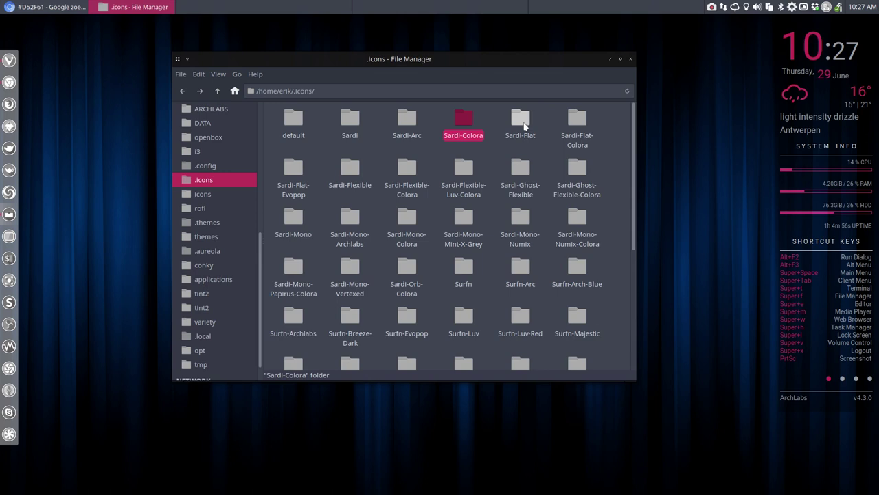
Examine the places icons in Sardi-Flat-Colora's scalable folder and return to the .icons folder.
click(575, 134)
double_click(576, 134)
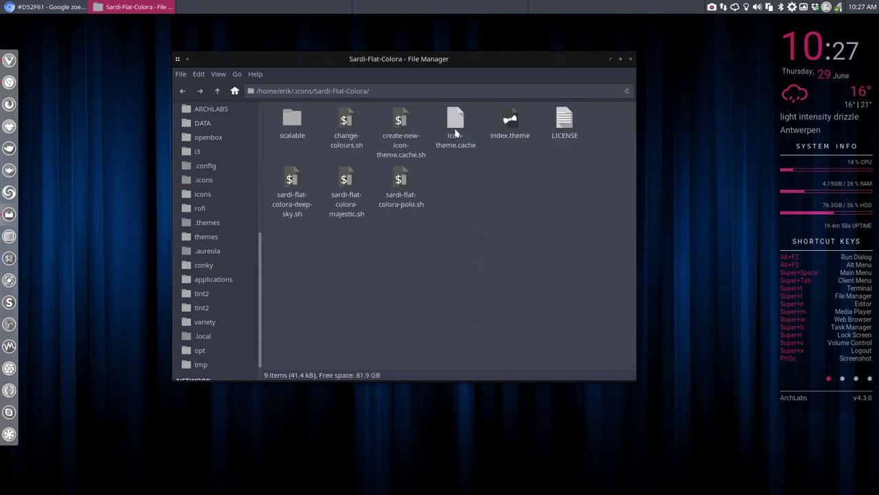
double_click(299, 126)
click(284, 118)
double_click(285, 119)
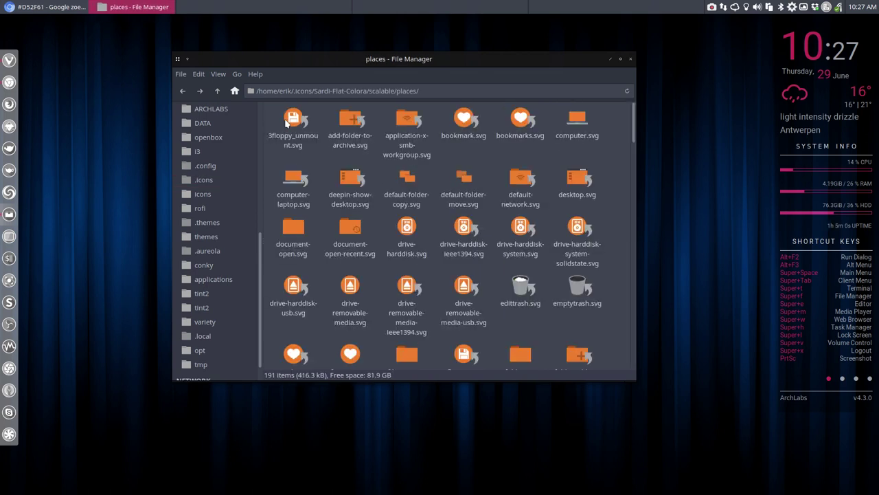
scroll(320, 237, down, 3)
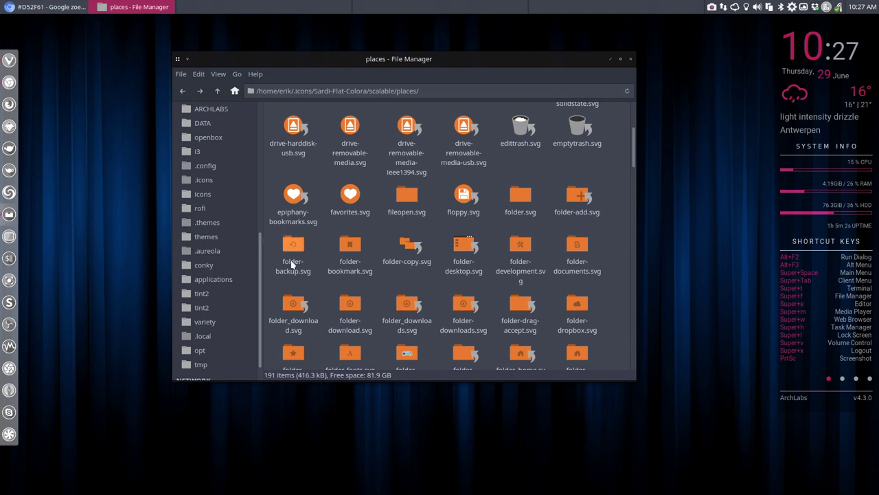
click(218, 95)
click(217, 95)
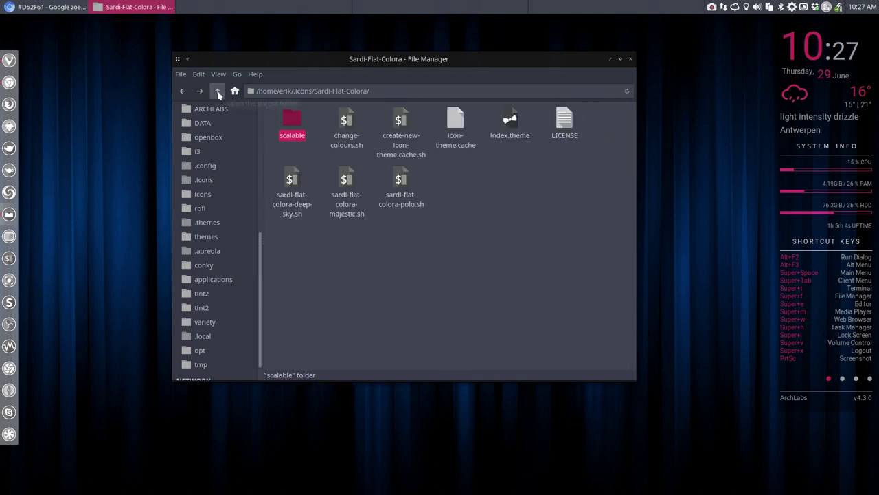
click(218, 93)
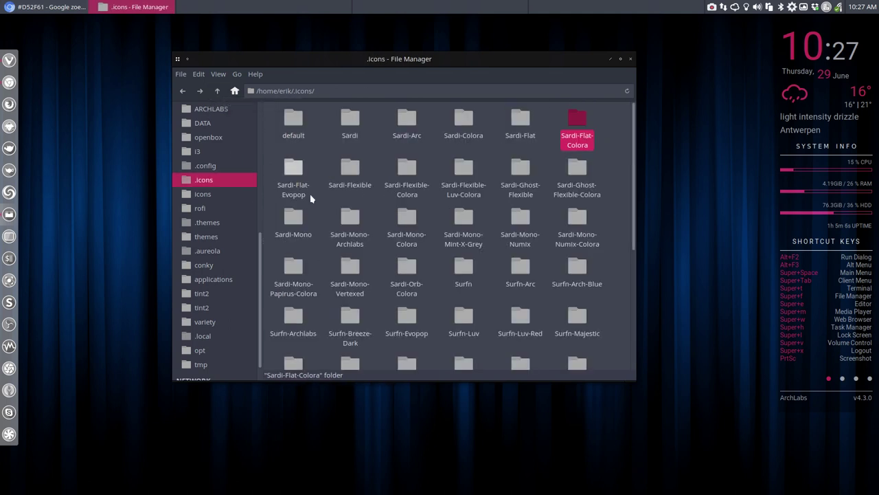
Examine the places icons in Sardi-Flexible-Colora's scalable folder and return to the .icons folder.
click(348, 172)
double_click(407, 170)
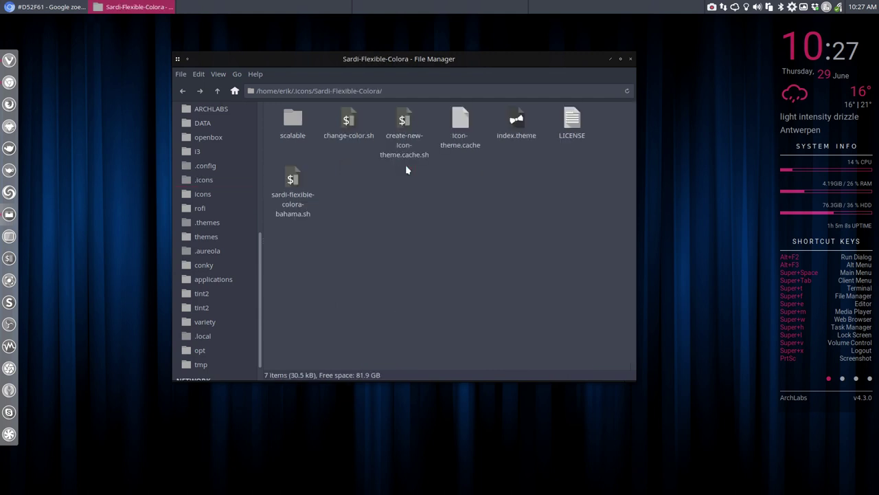
double_click(298, 118)
double_click(298, 117)
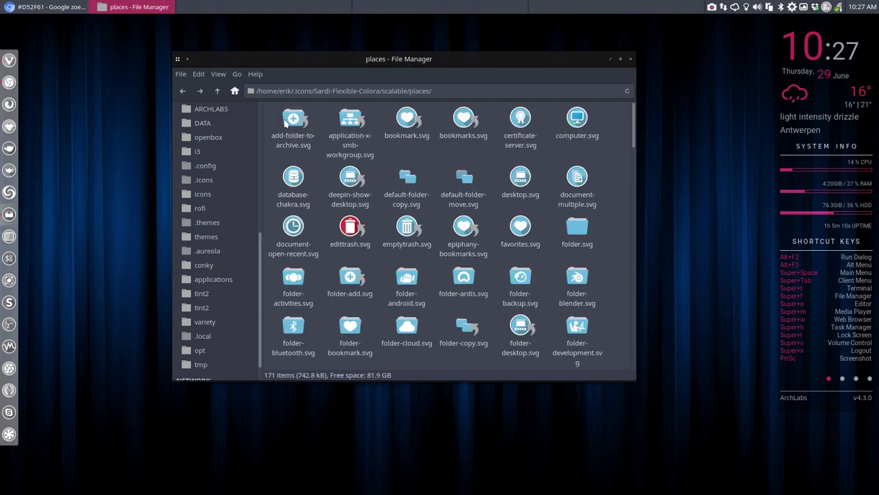
scroll(285, 123, down, 1)
scroll(285, 124, down, 3)
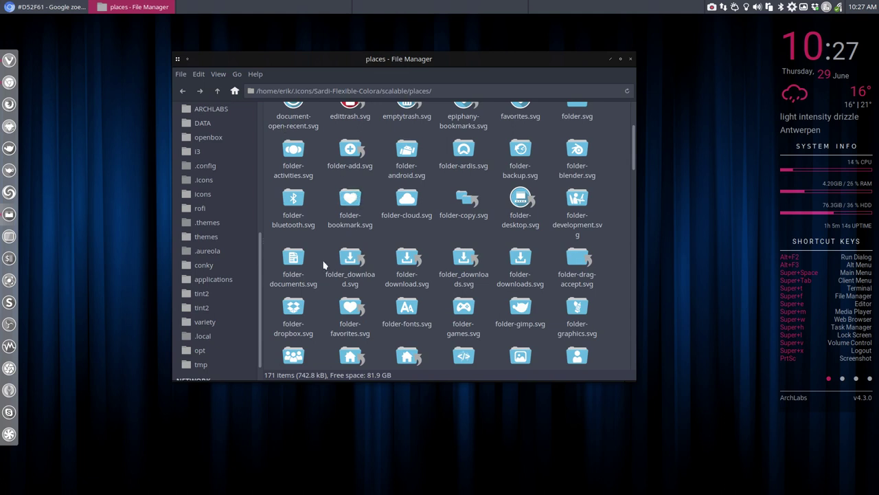
click(217, 91)
click(217, 91)
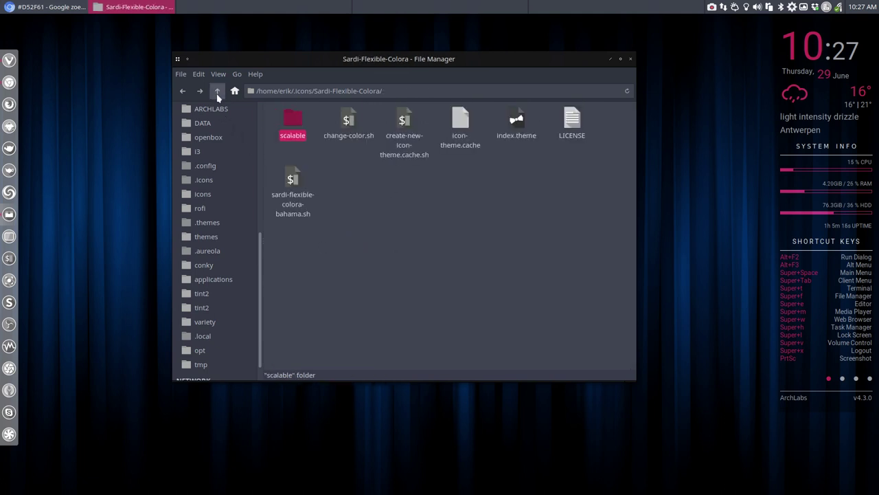
click(217, 91)
Examine the places icons in Sardi-Flexible-Luv-Colora's scalable folder and return to the .icons folder.
click(466, 171)
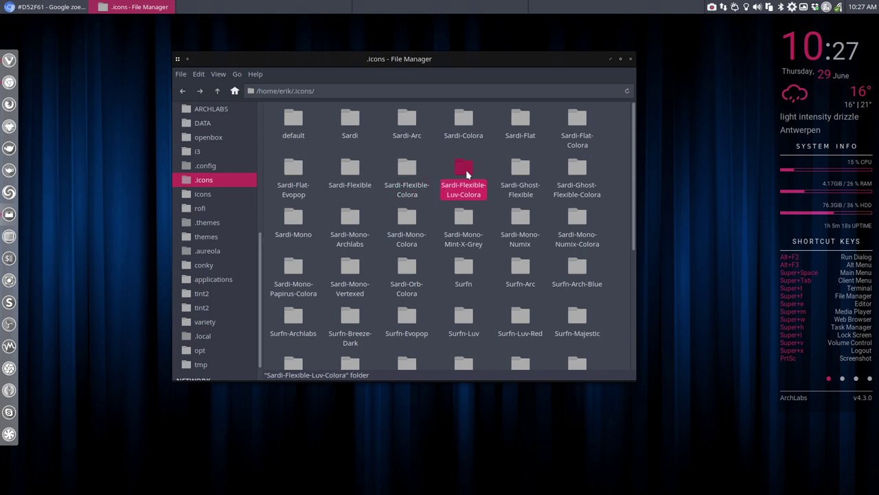
double_click(462, 171)
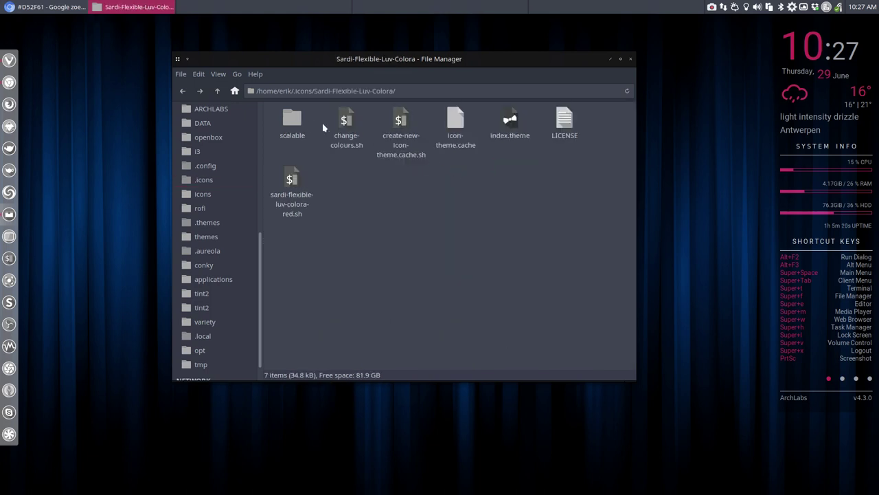
double_click(293, 118)
double_click(273, 118)
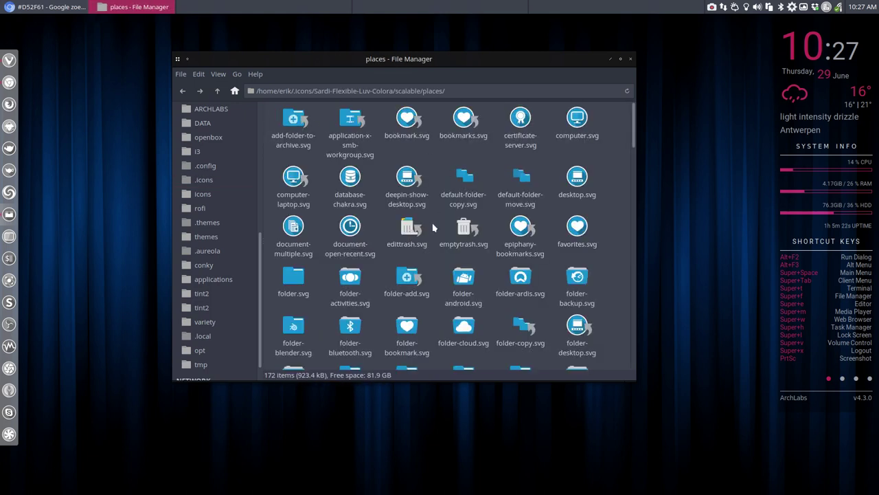
scroll(410, 199, down, 5)
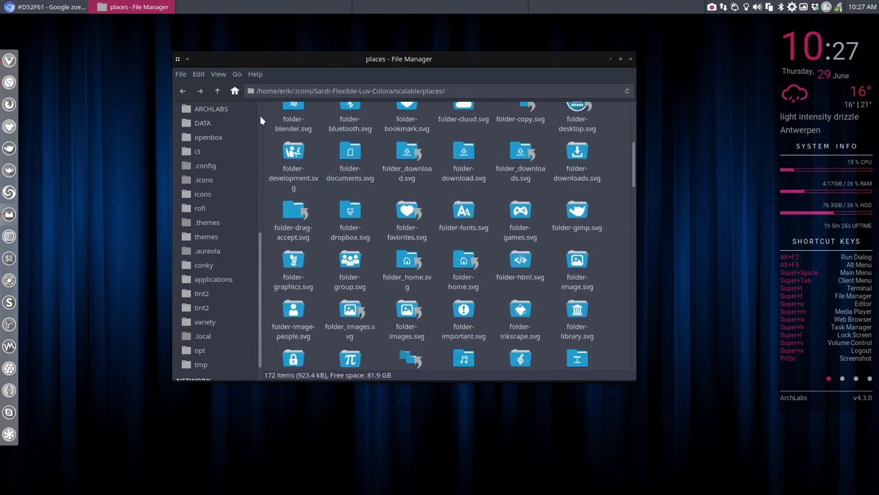
click(219, 93)
click(219, 92)
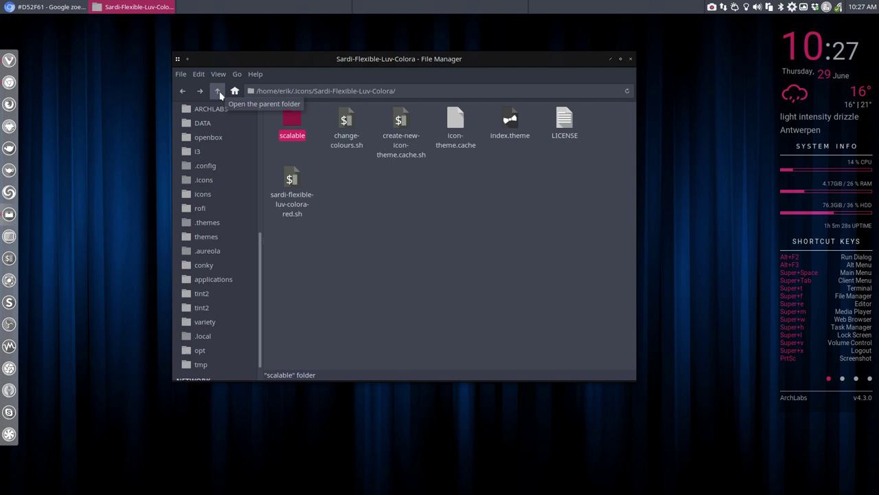
click(218, 92)
View the category icons in Sardi-Ghost-Flexible's scalable folder and return to the .icons folder.
double_click(521, 169)
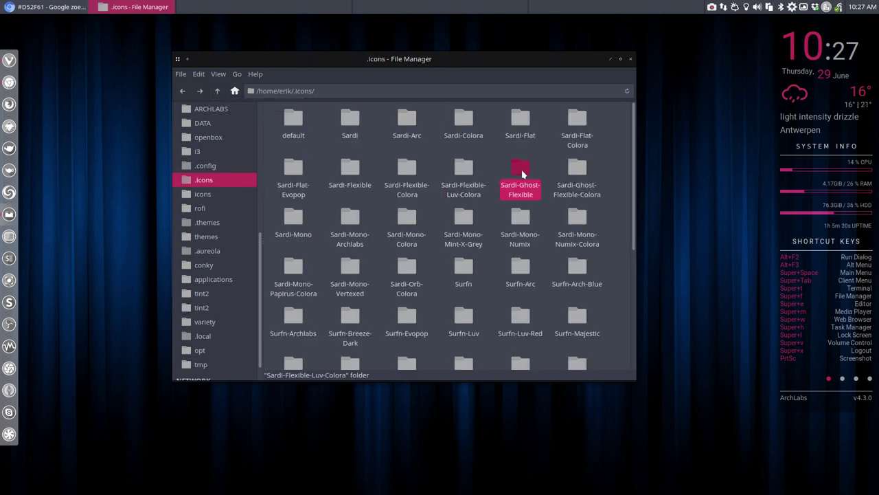
double_click(406, 157)
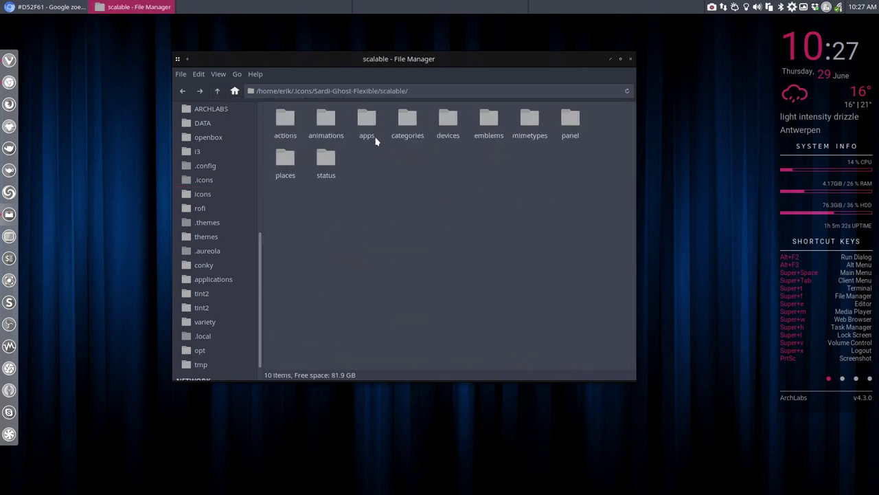
double_click(406, 119)
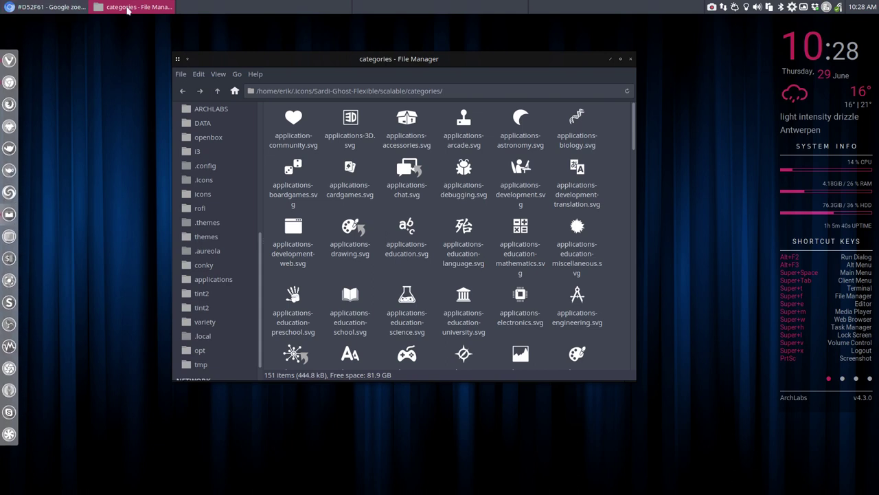
click(217, 92)
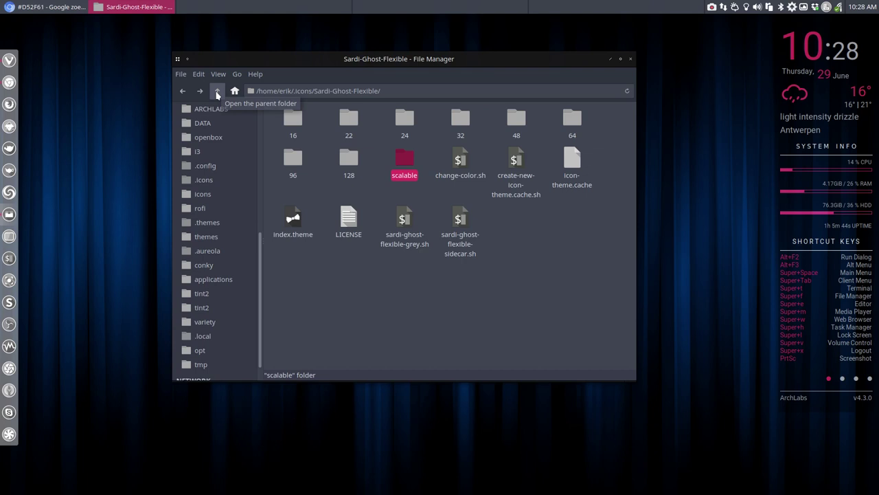
click(217, 91)
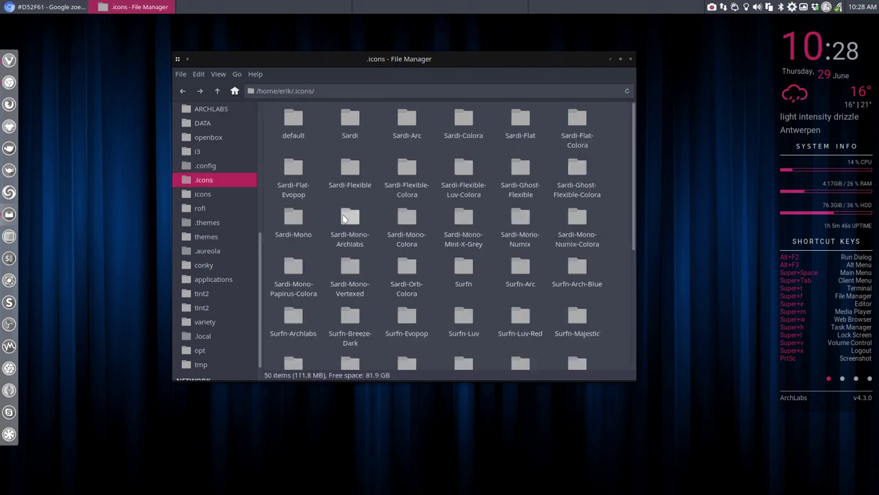
Examine the places icons in Sardi-Ghost-Flexible-Colora's scalable folder and return to the .icons folder.
click(524, 169)
double_click(577, 168)
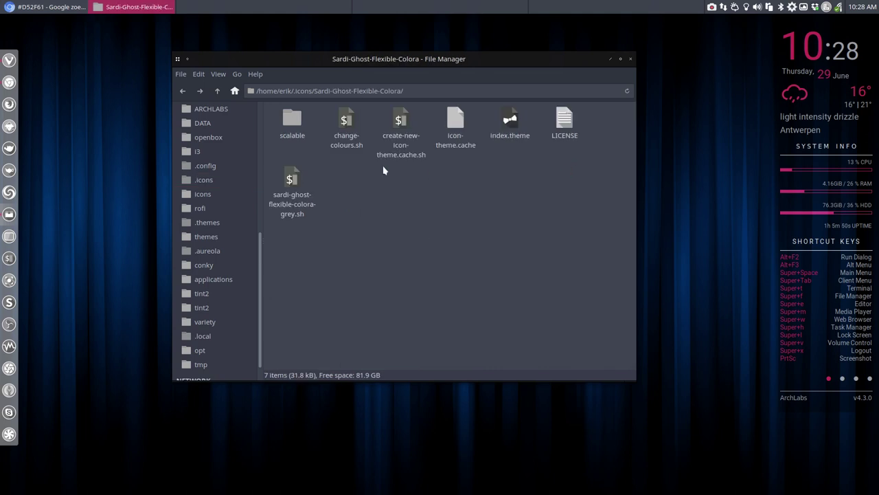
click(293, 122)
double_click(292, 123)
double_click(293, 119)
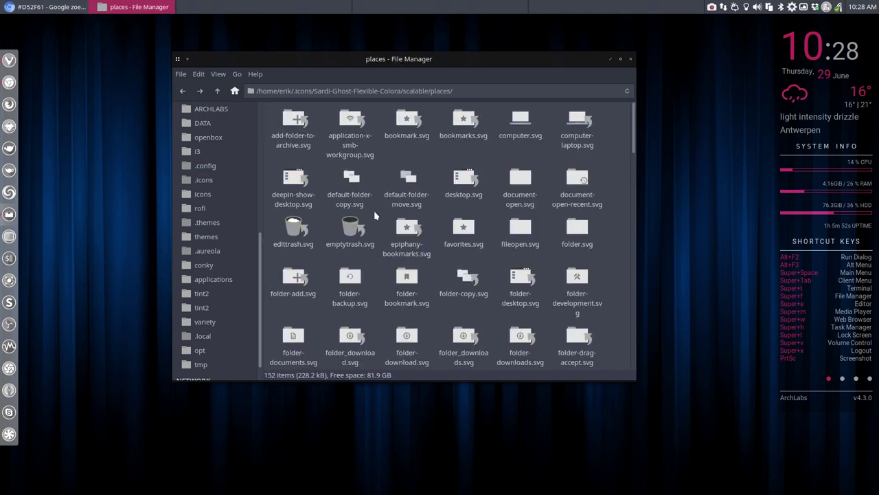
scroll(407, 215, down, 3)
scroll(408, 214, down, 1)
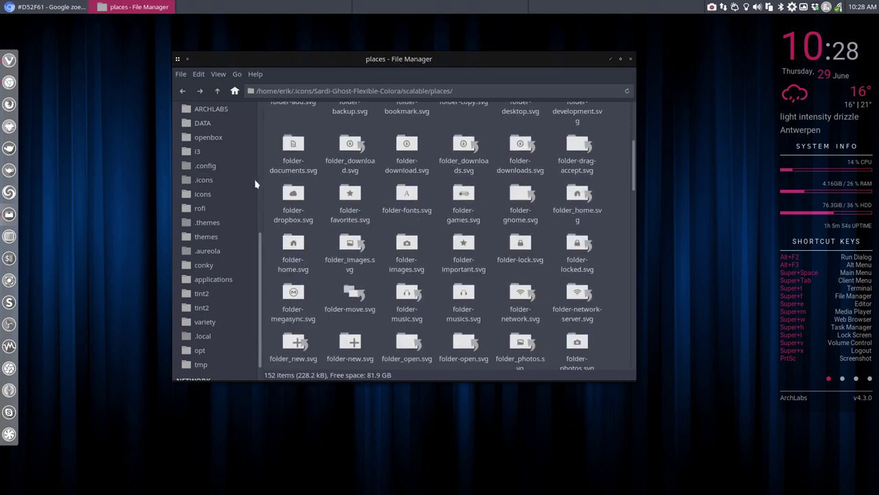
click(218, 92)
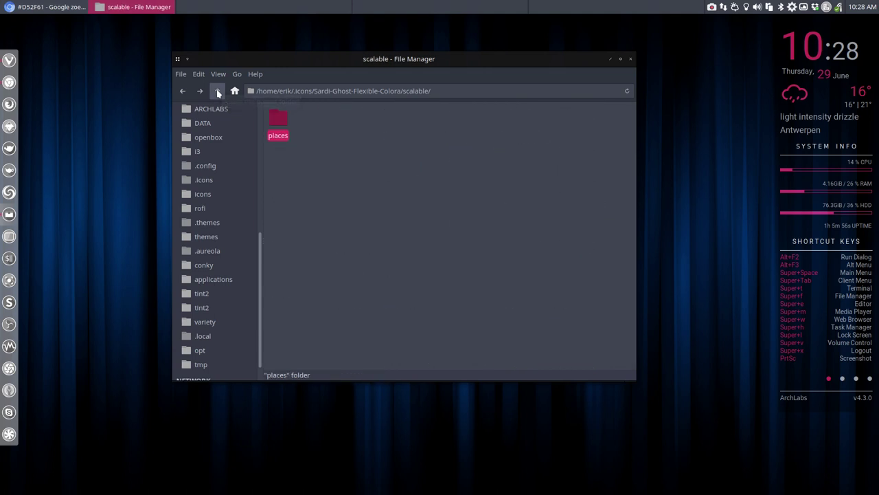
click(218, 92)
click(218, 92)
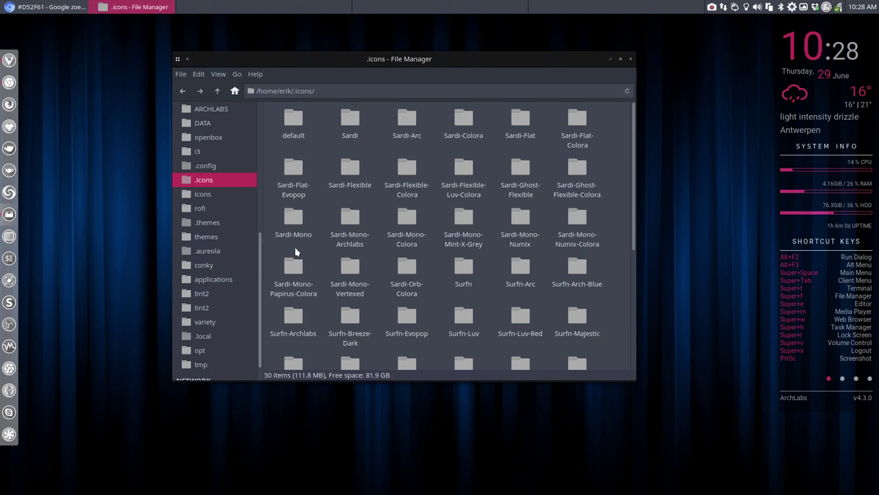
Look at the contents of the Sardi-Mono-Archlabs theme folder and return to the .icons folder.
click(293, 217)
double_click(350, 220)
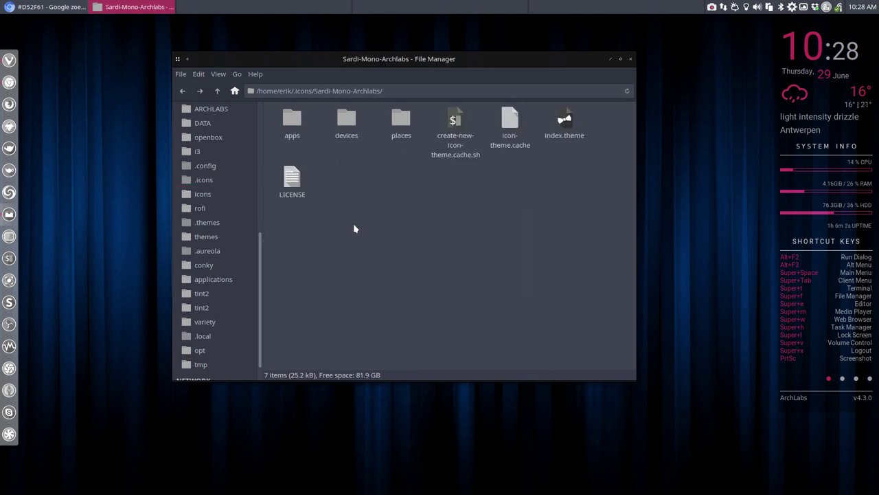
click(217, 90)
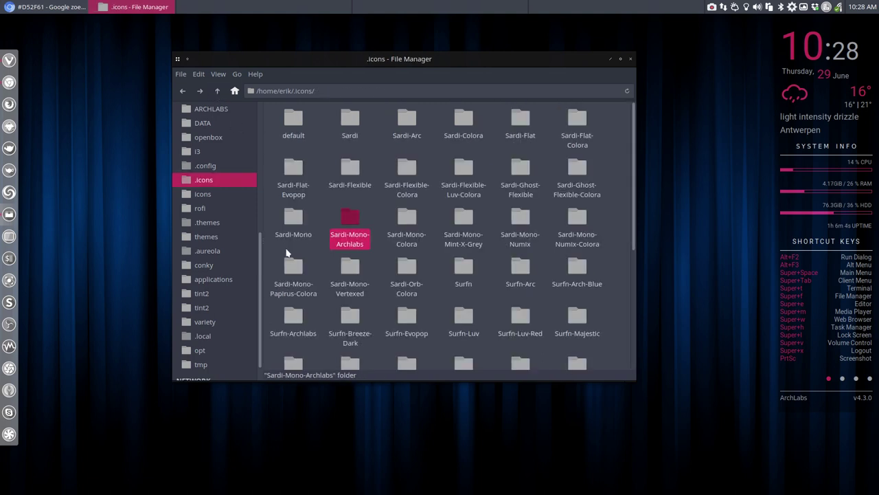
drag(287, 252, 359, 211)
Look at Sardi-Mono-Colora's colour scripts and the places icons in its scalable folder, and return to the .icons folder.
click(406, 226)
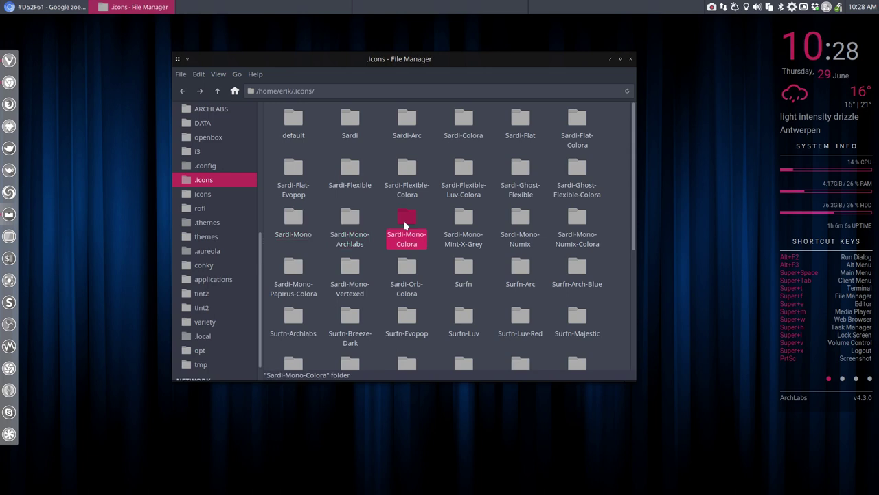
double_click(405, 225)
click(352, 194)
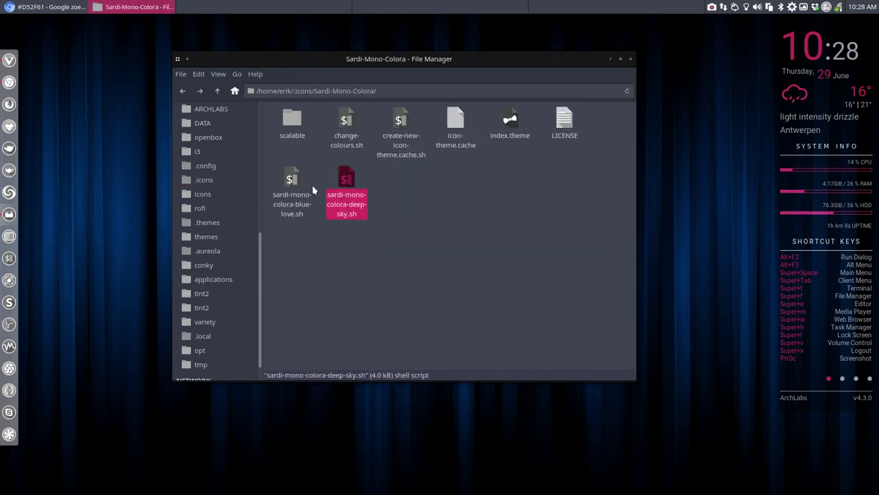
click(309, 186)
double_click(292, 118)
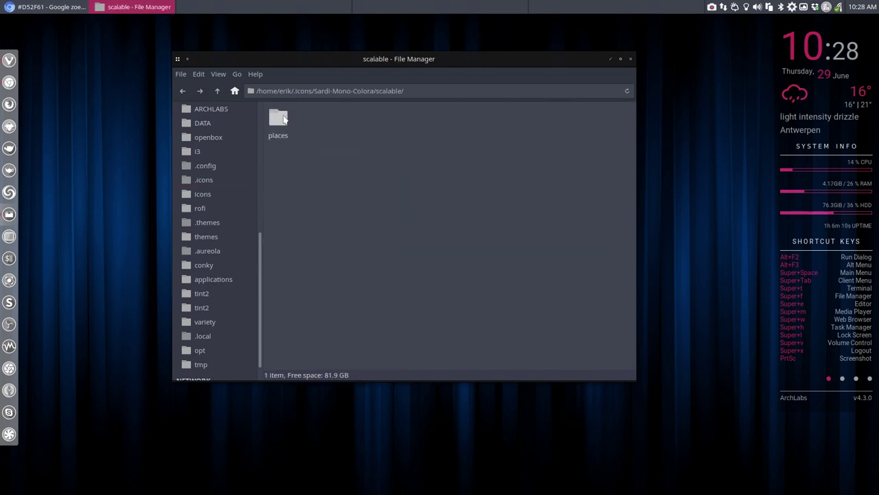
double_click(284, 118)
scroll(288, 234, down, 5)
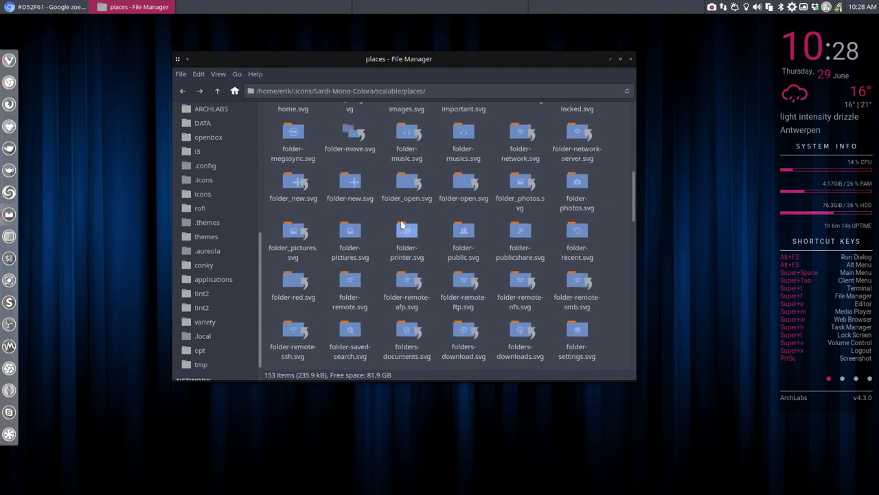
click(218, 92)
click(218, 92)
click(218, 92)
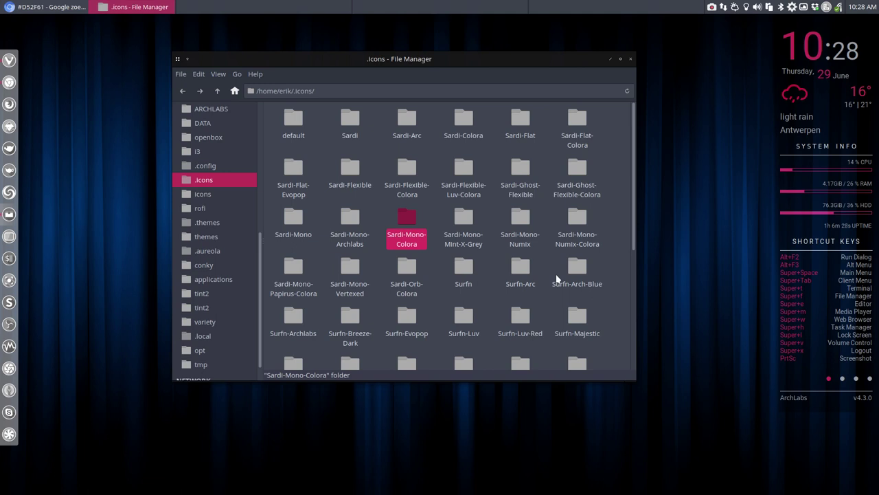
click(309, 285)
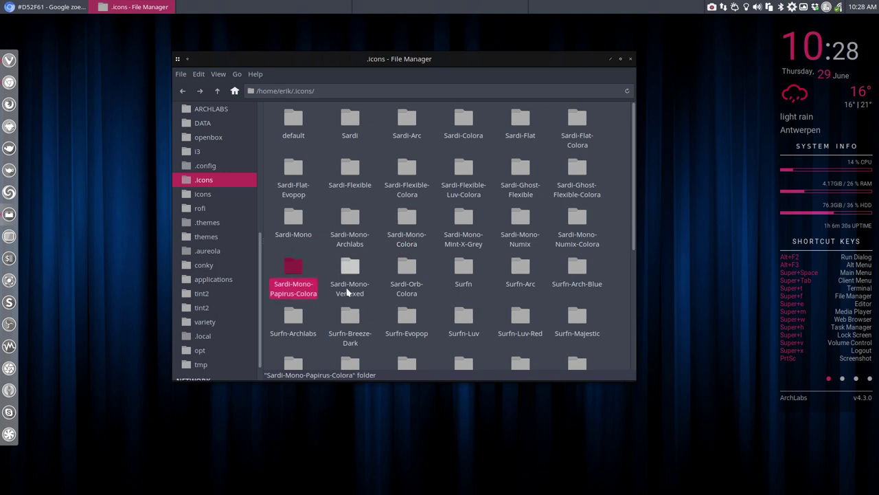
click(405, 287)
click(575, 239)
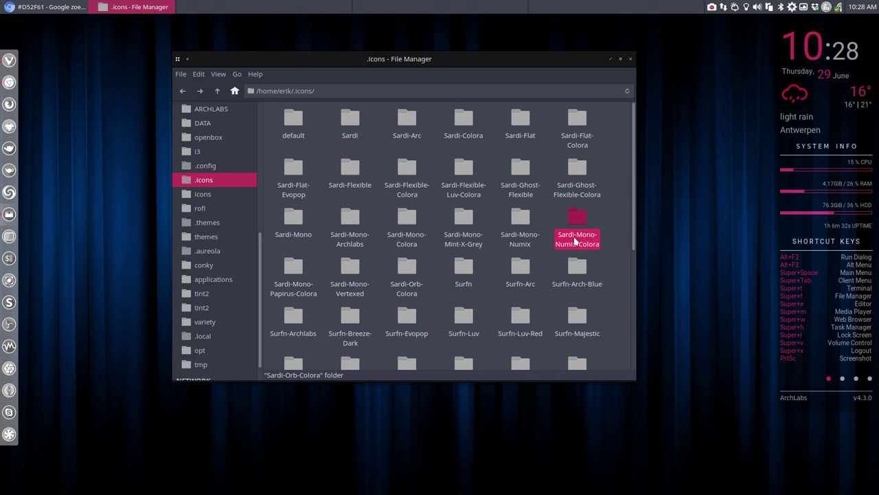
click(521, 196)
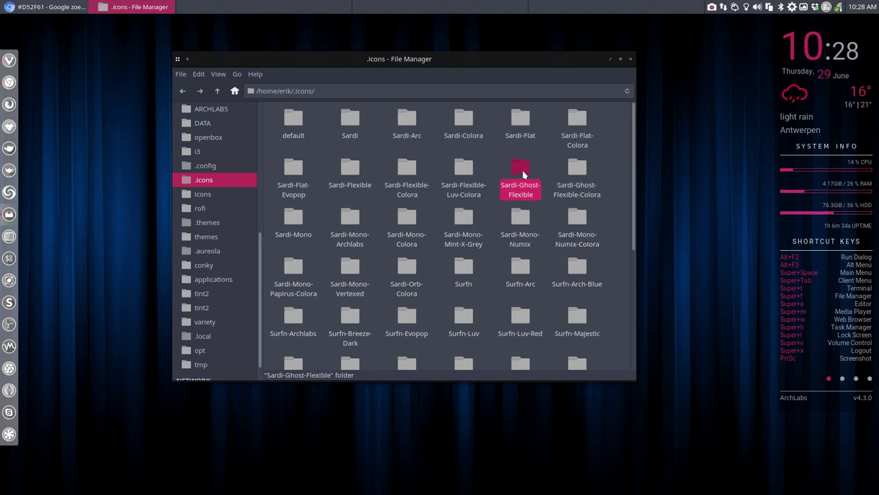
Open the Sardi-Flexible theme folder and look over its change-color, icon-cache and preset colour scripts.
click(346, 171)
double_click(347, 171)
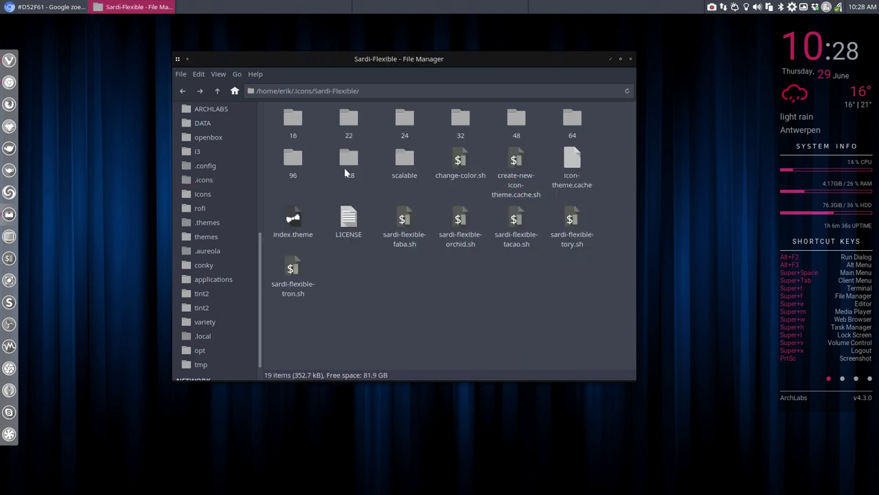
click(460, 162)
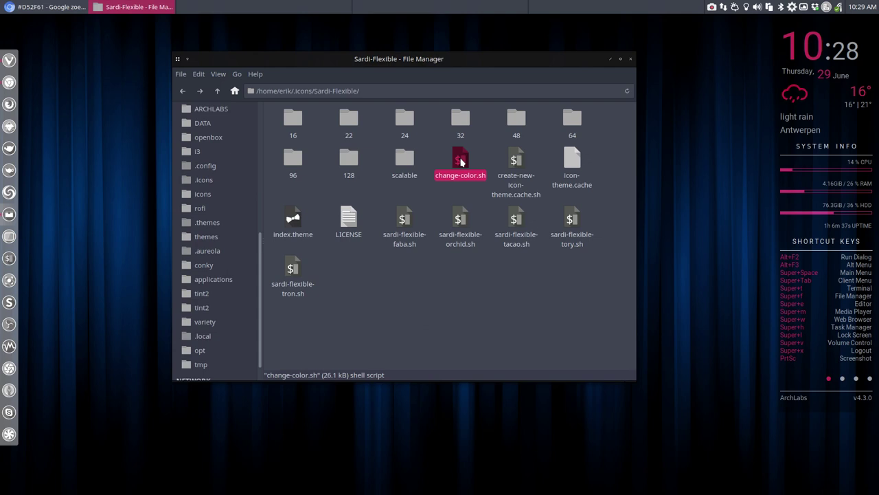
click(515, 161)
click(563, 229)
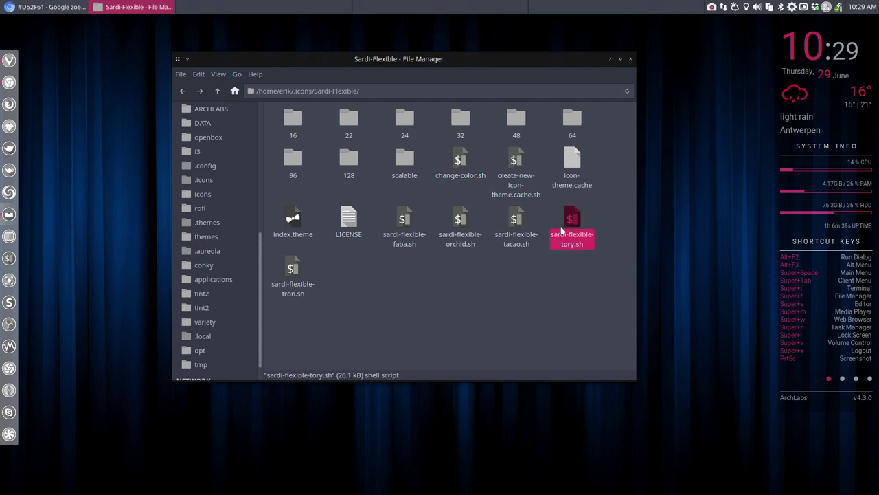
Check in the properties of sardi-flexible-faba.sh whether the script is allowed to run as a program.
click(408, 218)
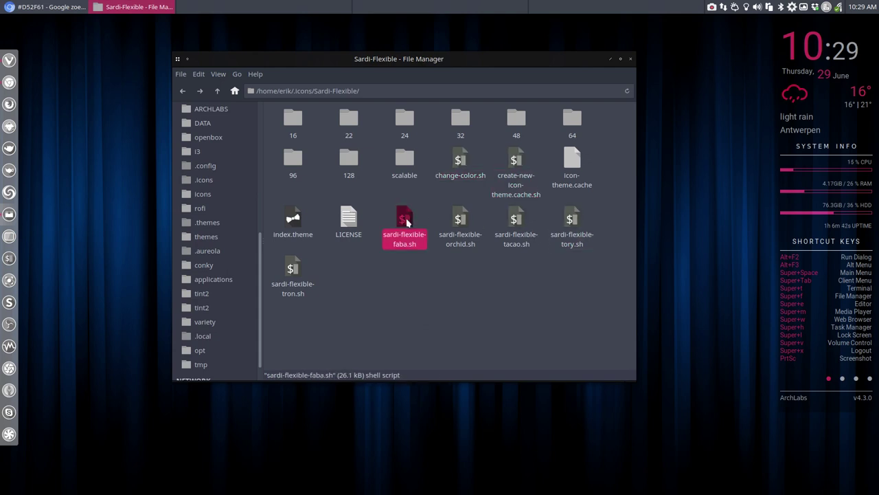
right_click(406, 218)
click(446, 423)
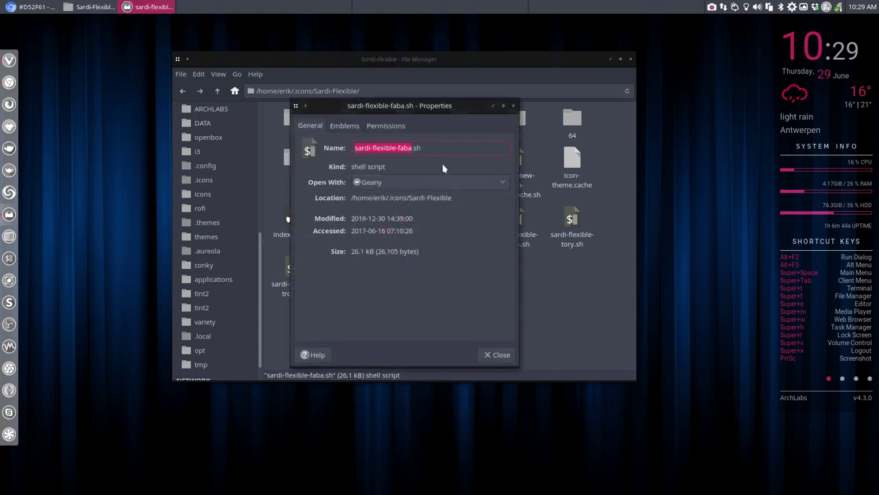
click(397, 127)
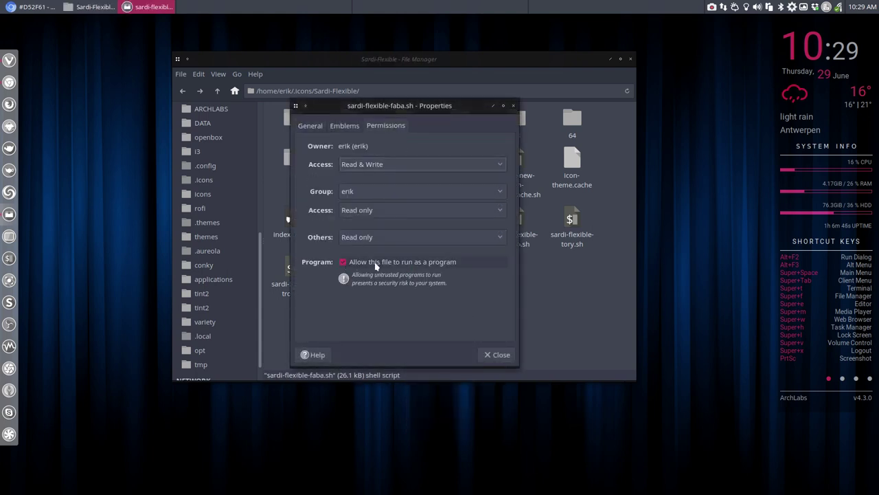
click(489, 356)
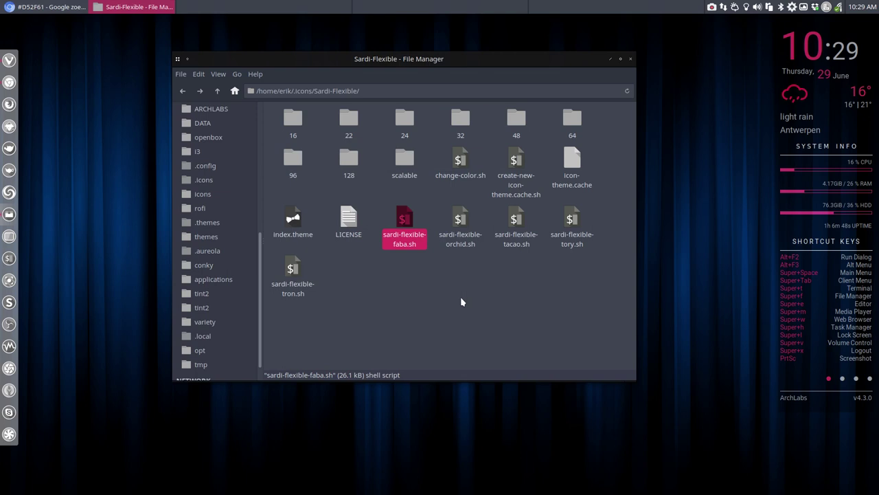
click(462, 302)
Duplicate change-color.sh in the Sardi-Flexible folder and rename the copy to sardi-flexible-hibiscus.sh.
click(460, 162)
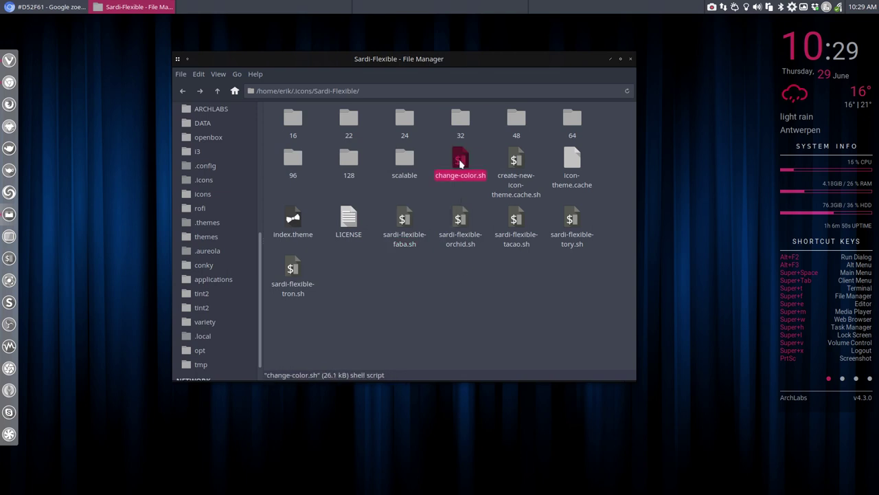
key(ctrl+c)
key(ctrl+v)
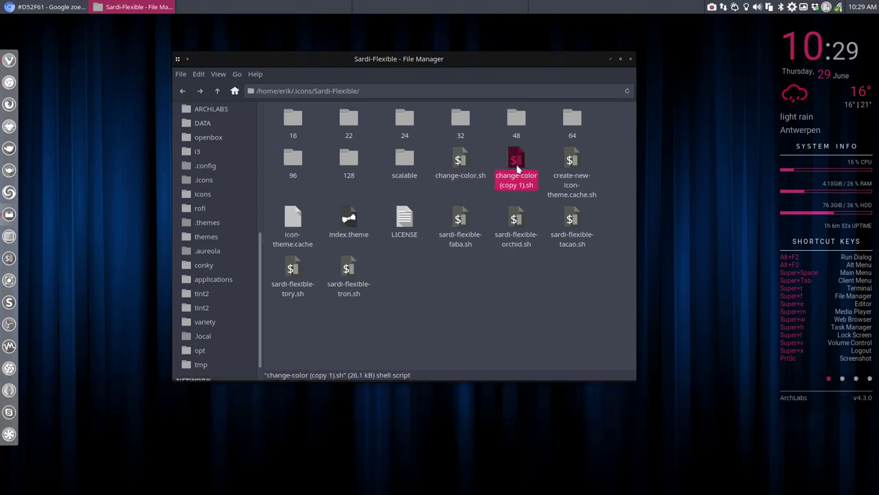
key(F2)
text(a.sh)
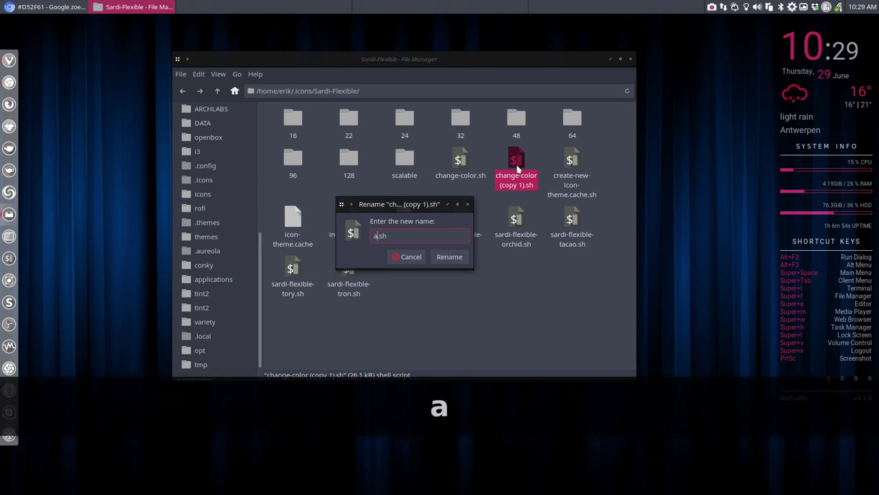
key(BackSpace)
text(sardi-)
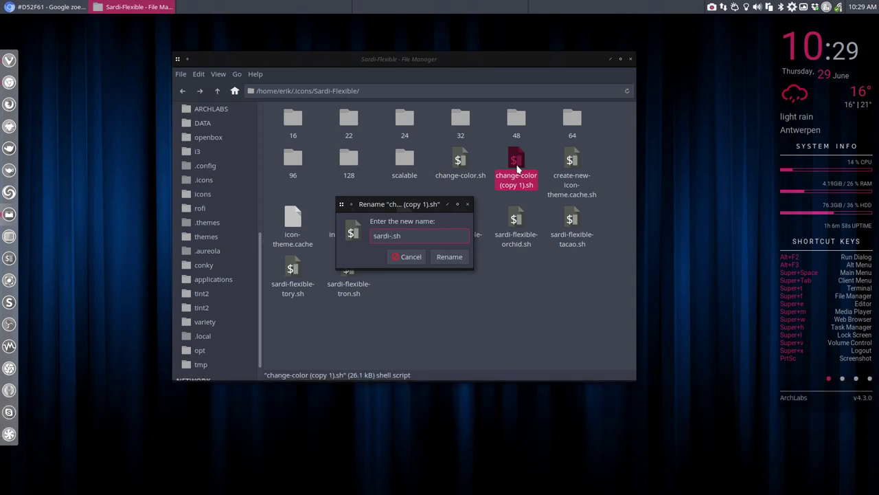
text(flexib)
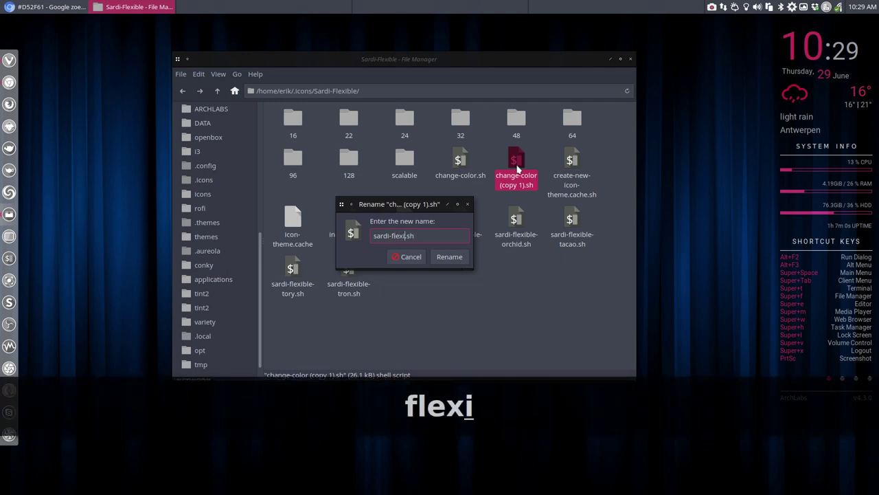
text(le-)
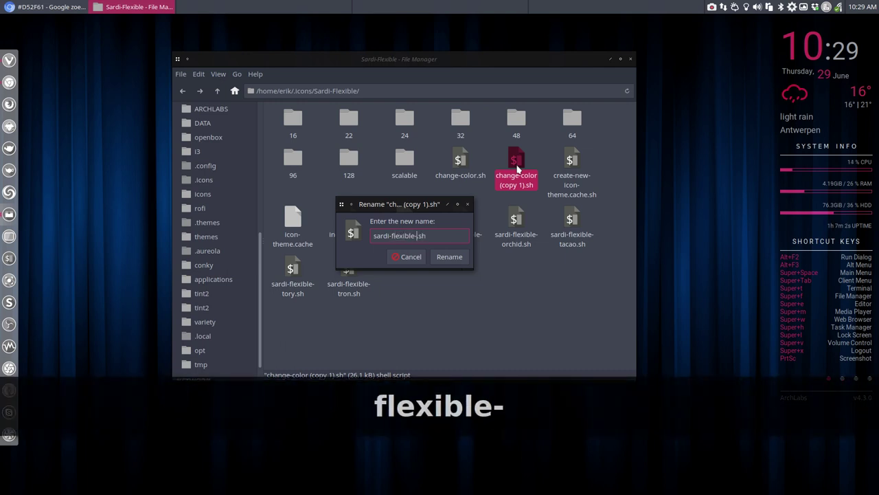
text(hibic)
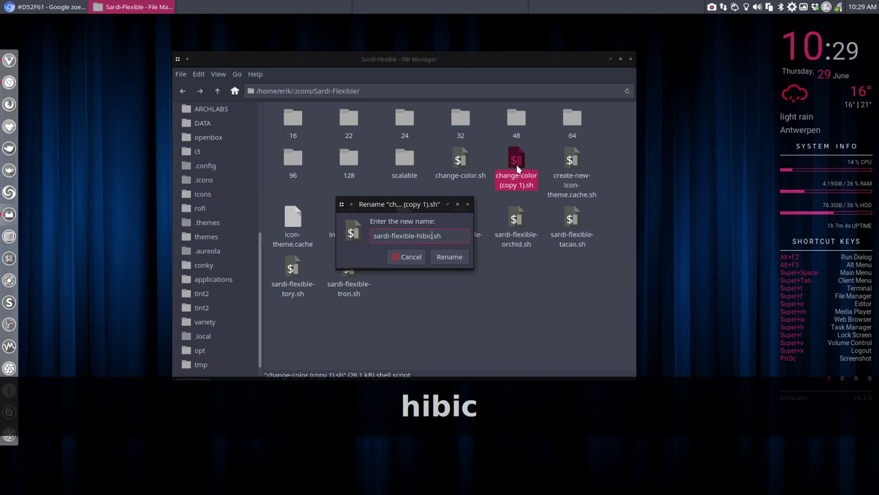
text(sus)
key(Return)
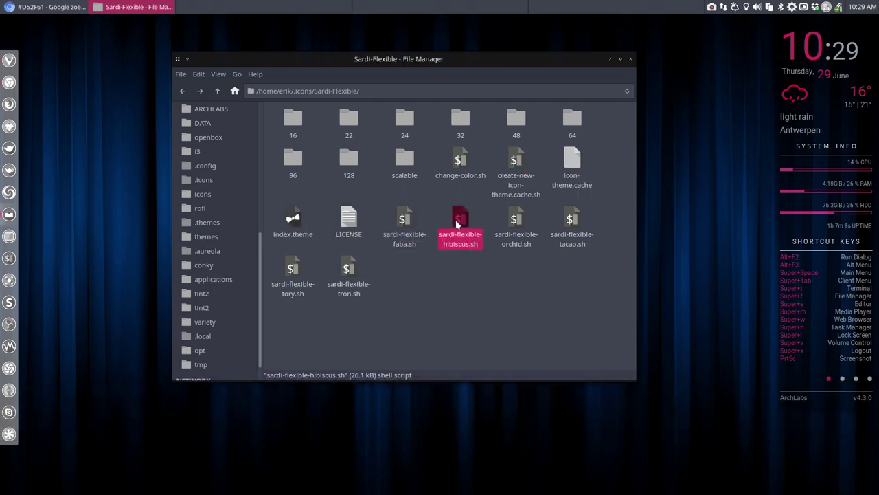
Switch to Chromium, copy the hex colour #d52f61 from the Google colour picker, and minimise the browser.
click(49, 7)
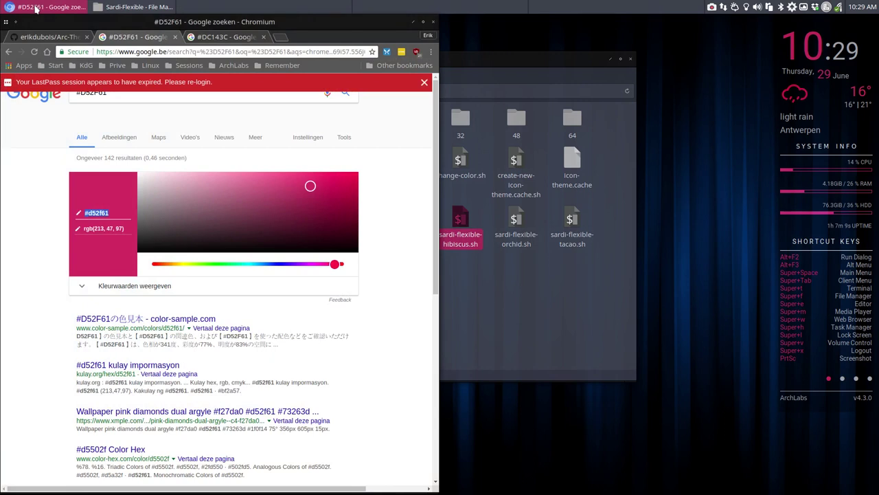
right_click(97, 215)
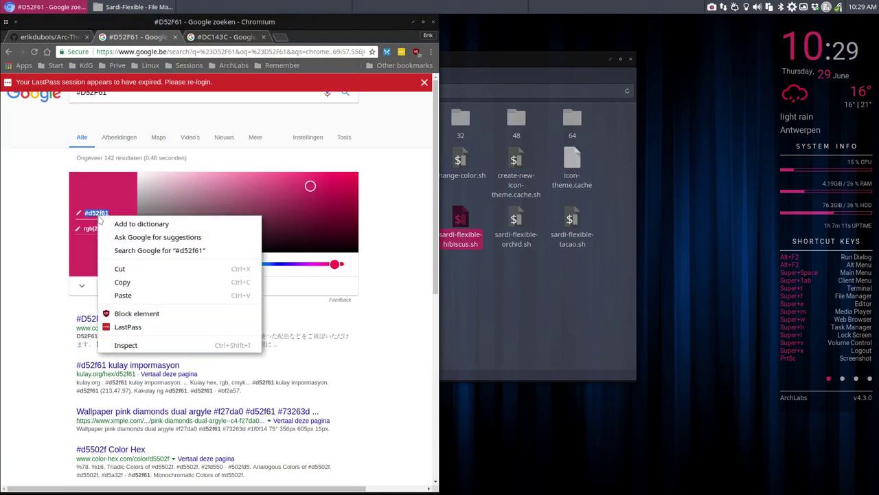
click(132, 284)
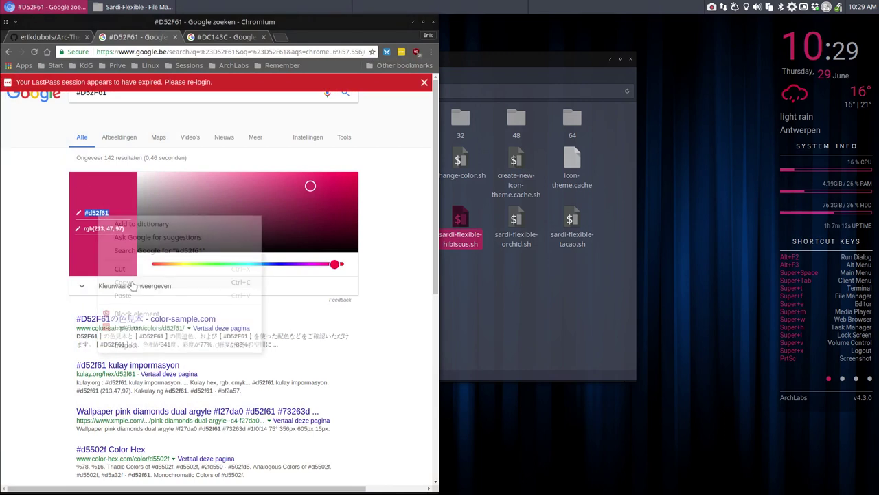
click(413, 21)
Open sardi-flexible-hibiscus.sh in Geany, set newcolour to d52f61 without the # sign, save the script and close the editor.
double_click(458, 220)
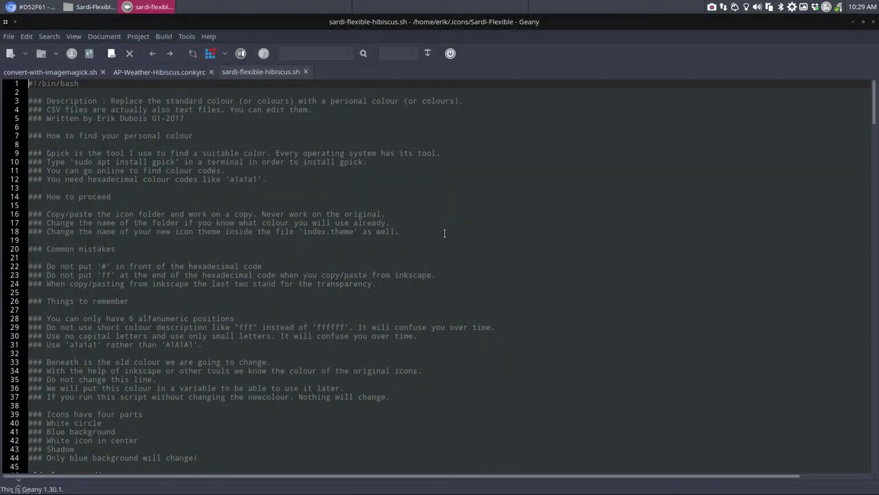
scroll(208, 286, down, 5)
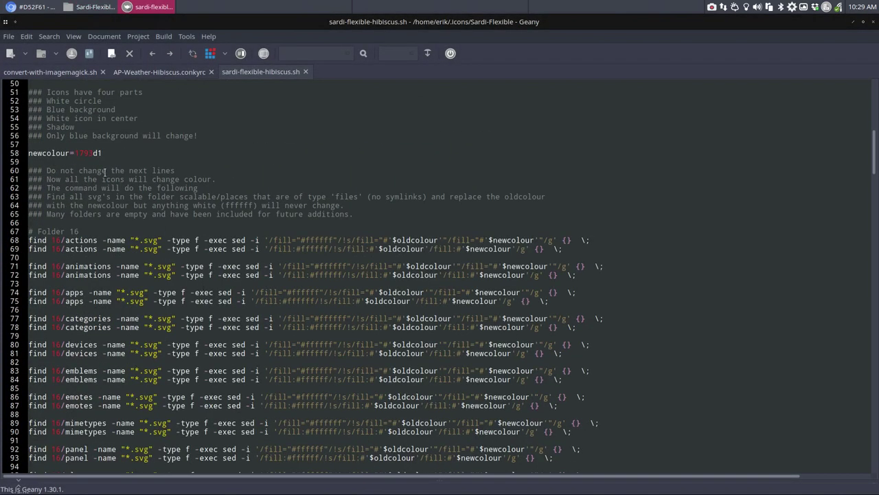
drag(75, 153, 102, 152)
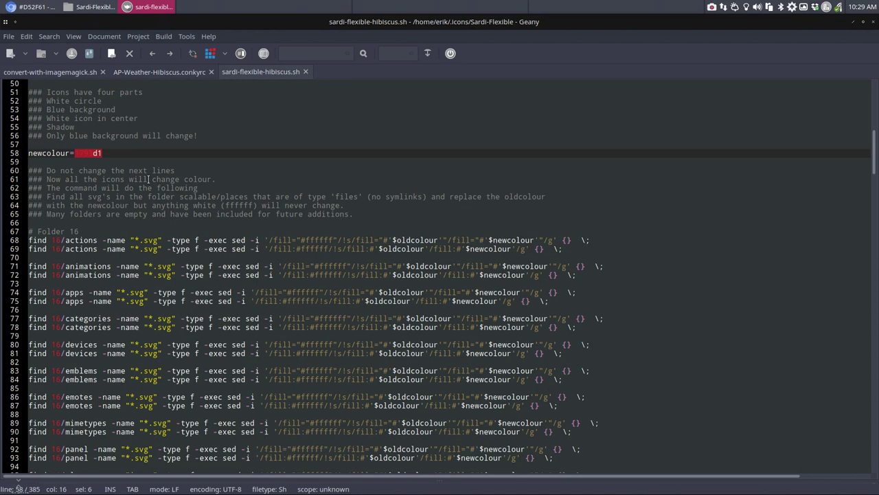
key(ctrl+v)
click(77, 153)
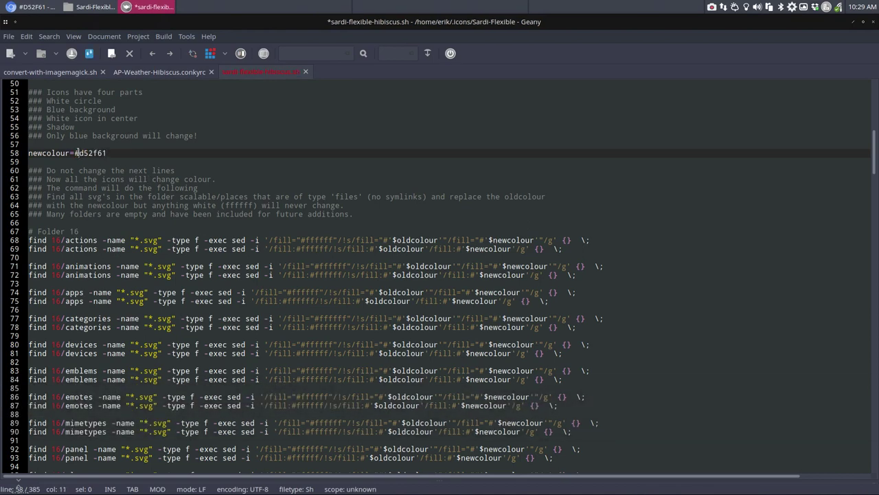
key(BackSpace)
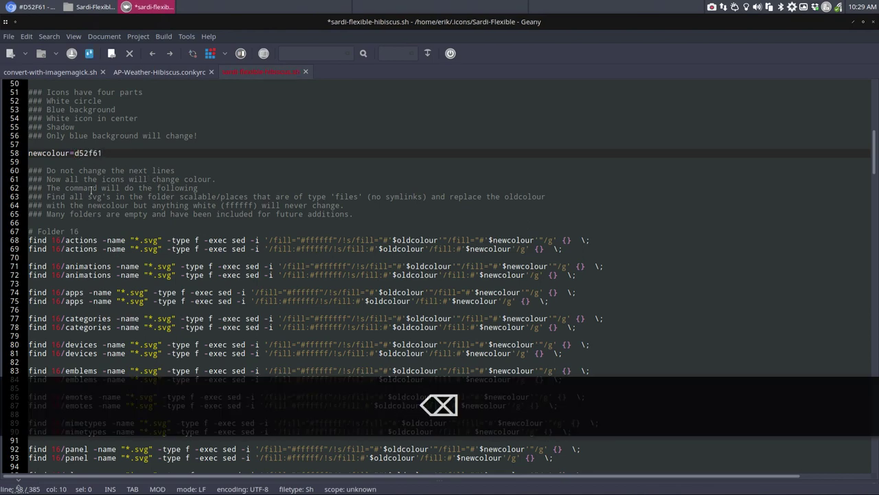
key(ctrl+s)
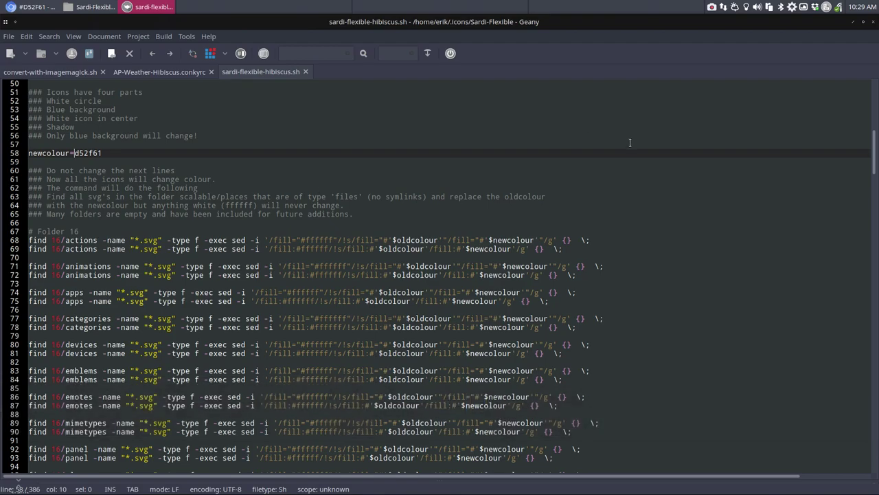
scroll(630, 143, down, 20)
scroll(228, 256, up, 20)
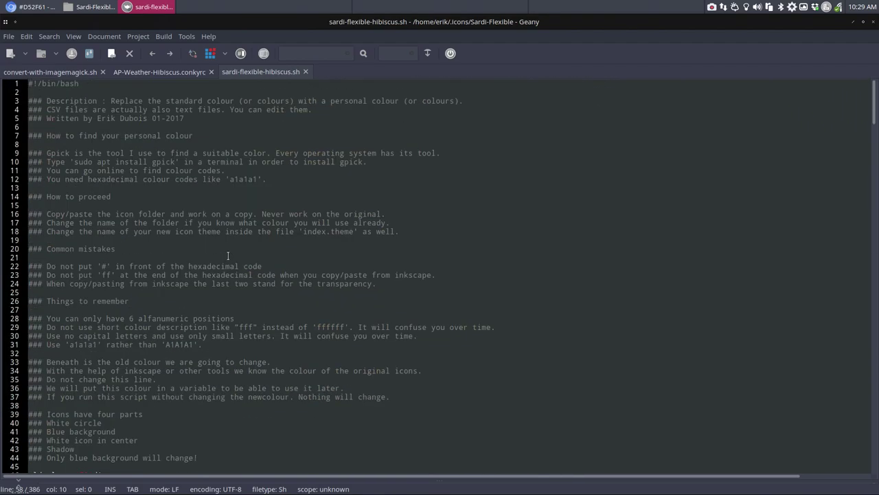
click(873, 21)
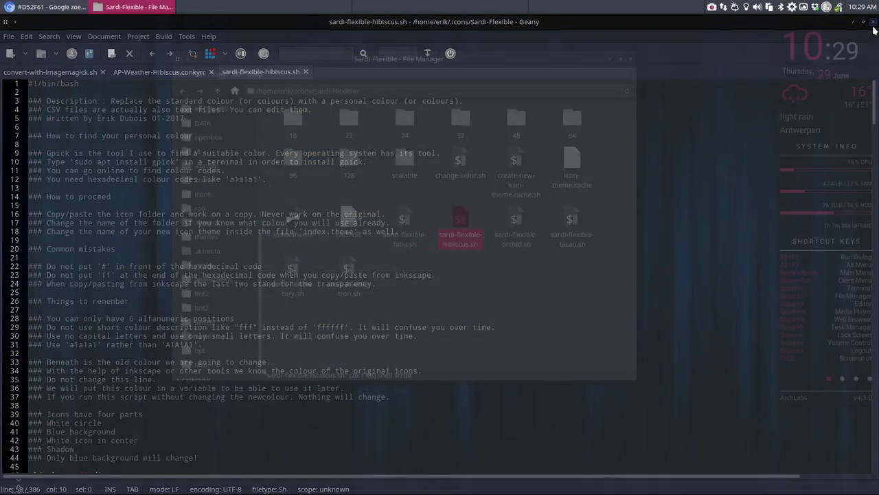
Look at the hibiscus script in Sardi-Flexible and check where that theme folder sits within .icons.
right_click(464, 303)
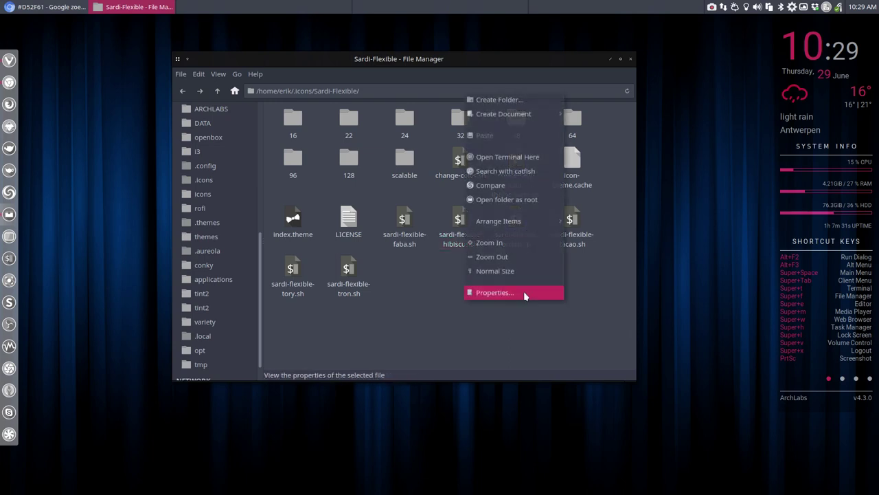
click(441, 305)
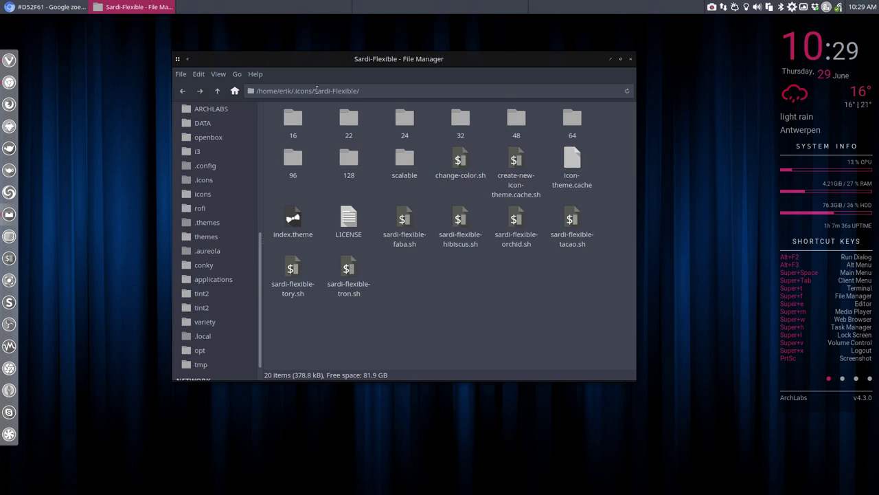
click(460, 221)
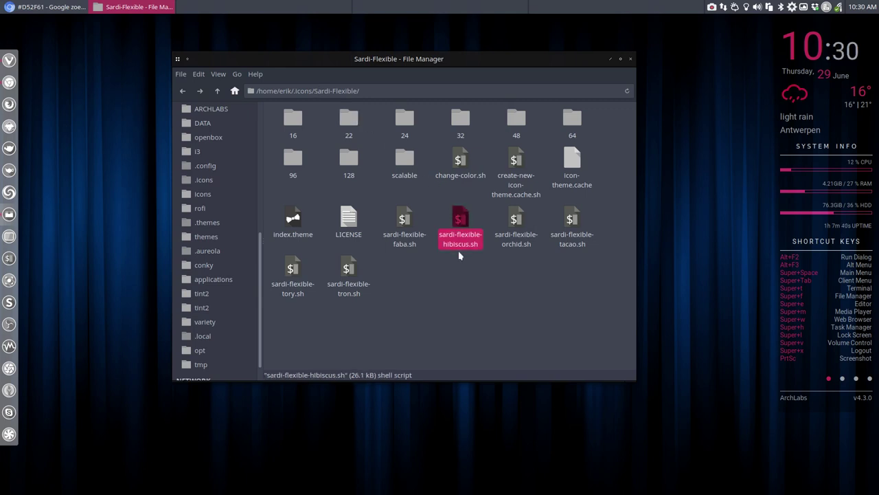
click(217, 91)
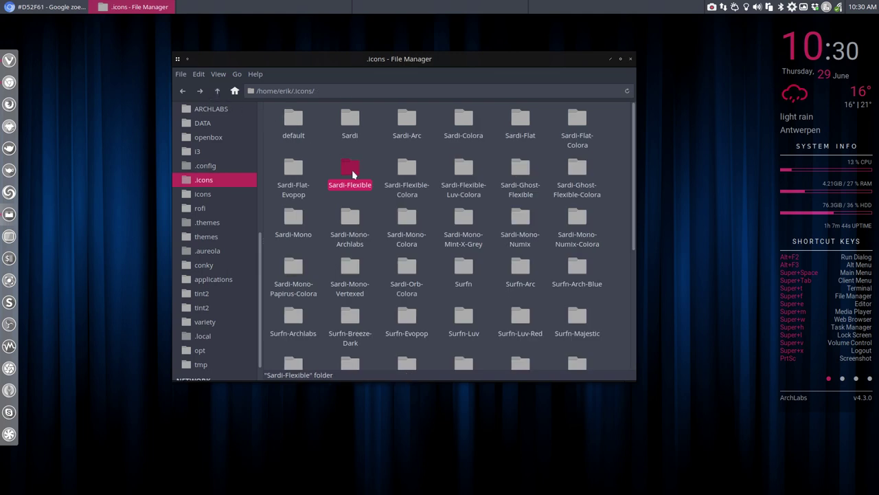
double_click(351, 171)
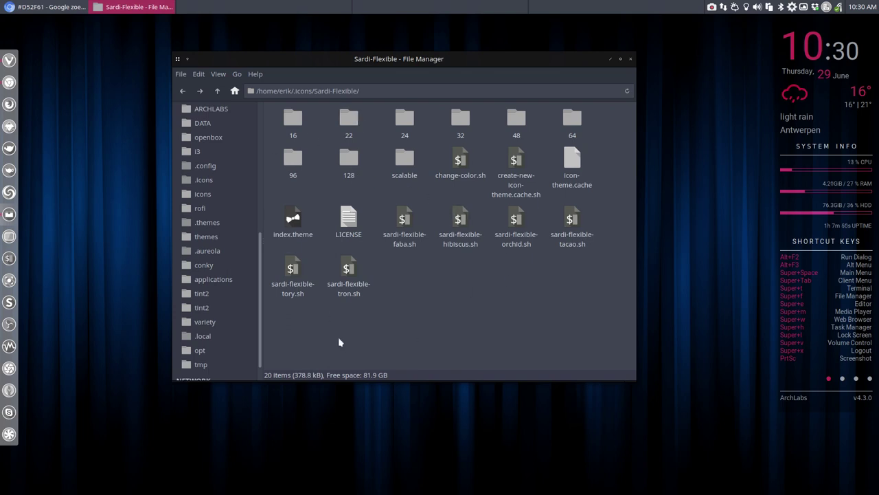
drag(314, 91, 405, 219)
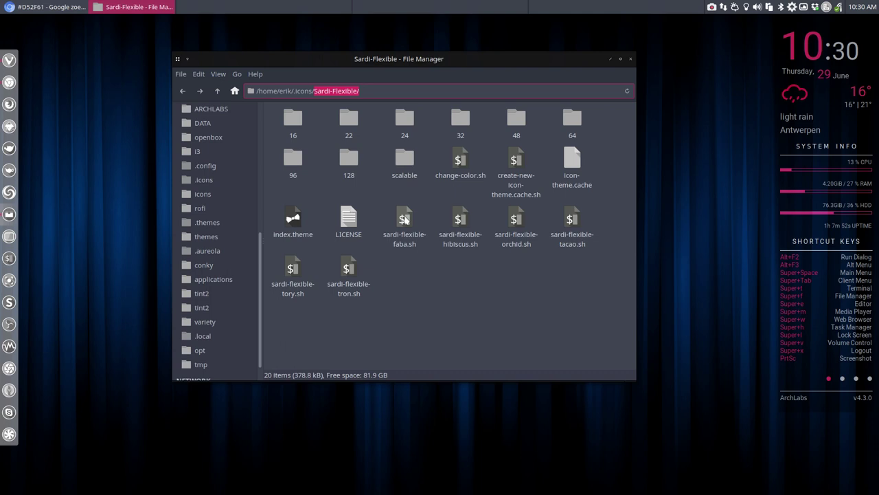
Duplicate the Sardi-Flexible folder inside .icons and rename the copy to Sardi-Flexible-Hibiscus.
click(217, 92)
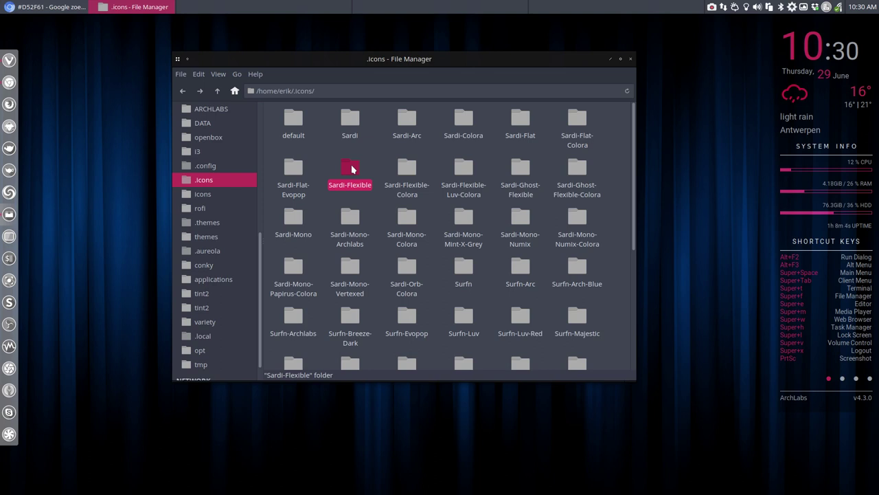
key(ctrl+c)
key(ctrl+v)
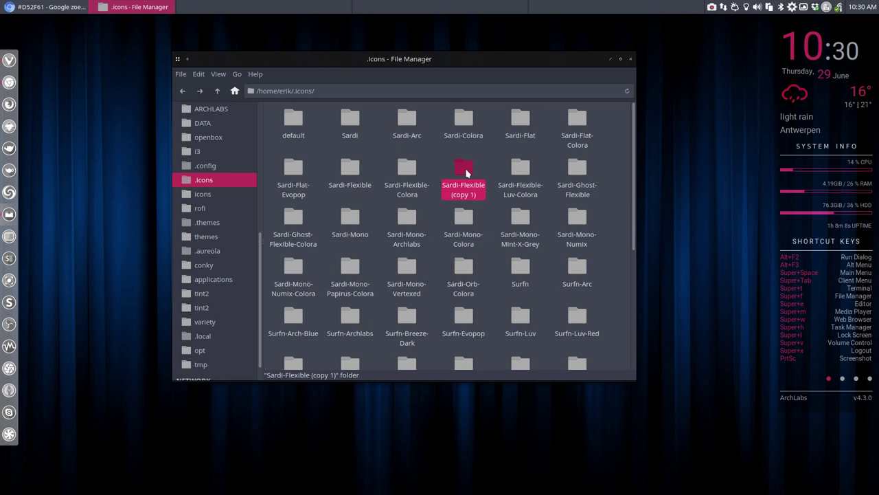
key(F2)
key(BackSpace)
key(BackSpace)
key(BackSpace)
key(BackSpace)
key(BackSpace)
key(BackSpace)
key(BackSpace)
key(BackSpace)
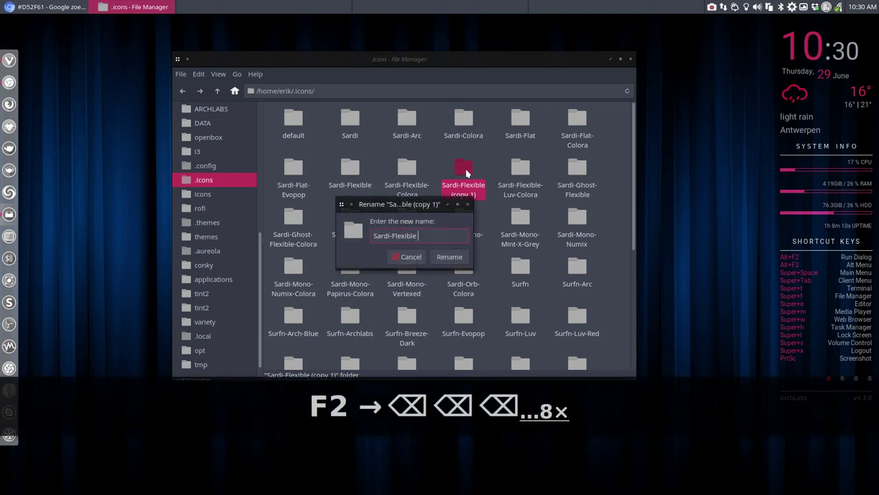
key(BackSpace)
text(-)
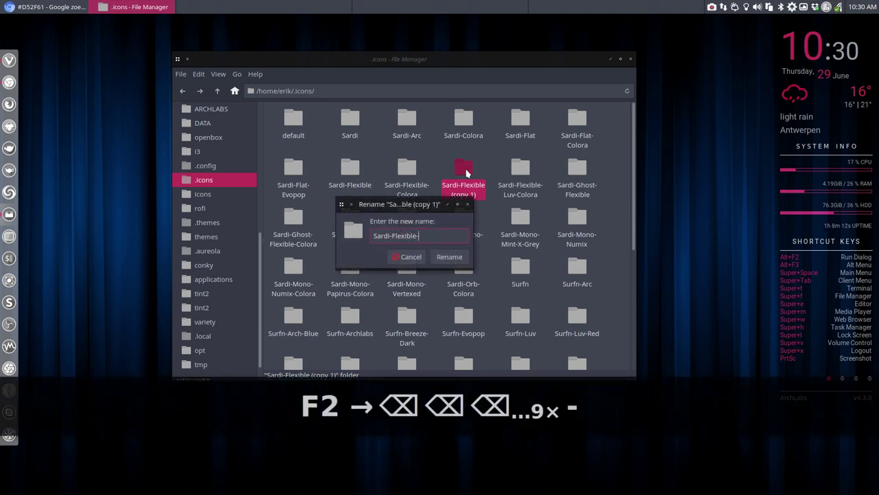
text(Hibiscu)
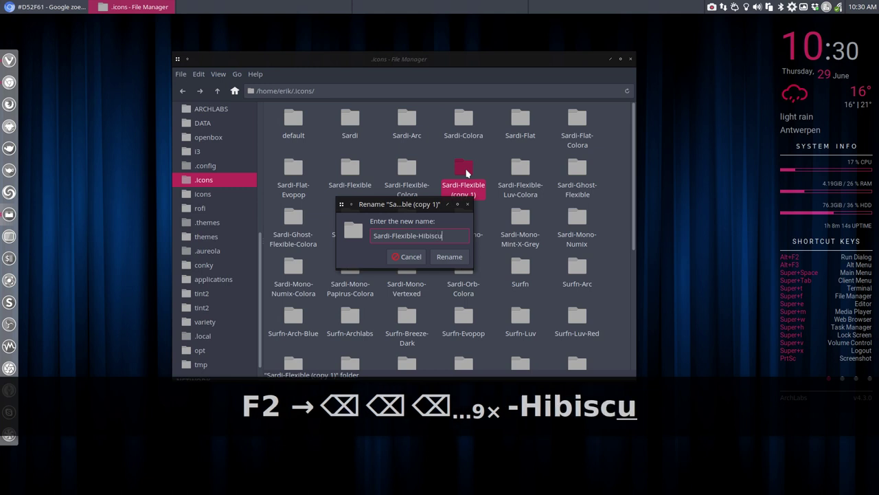
text(s)
key(Return)
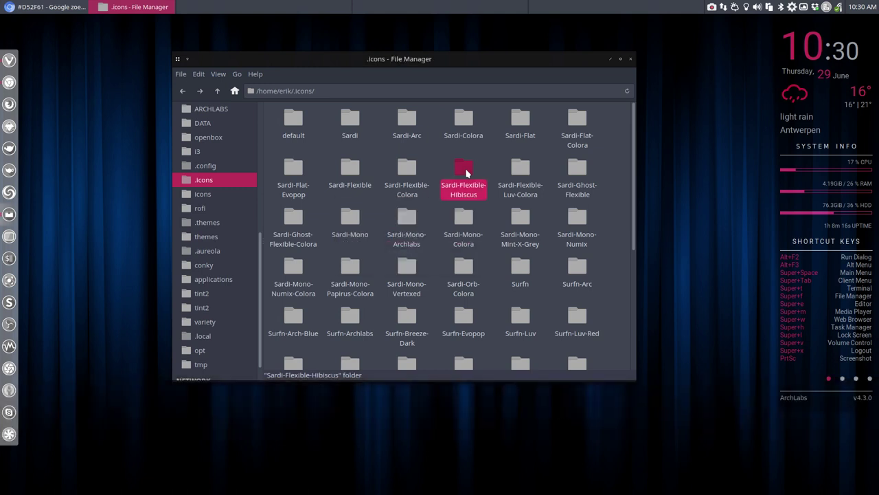
Open the Xfce4 Appearance settings from the ArchLabs desktop.
key(Left)
click(464, 172)
right_click(121, 198)
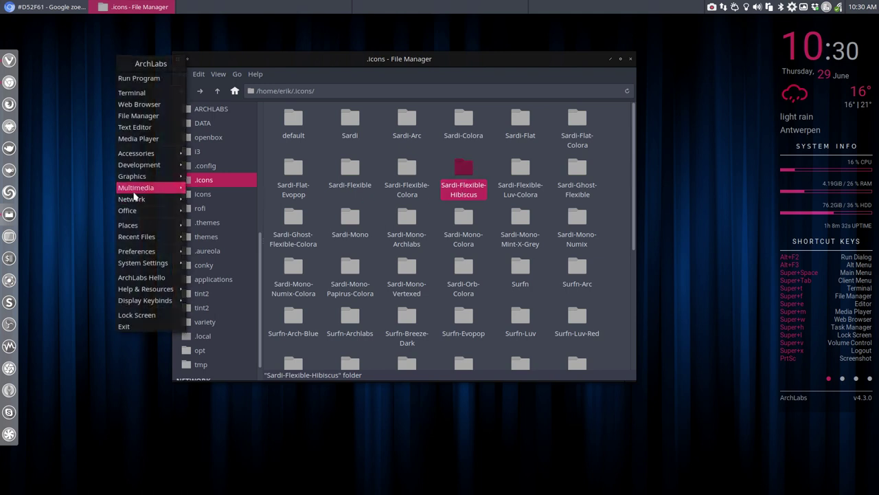
mouse_move(149, 165)
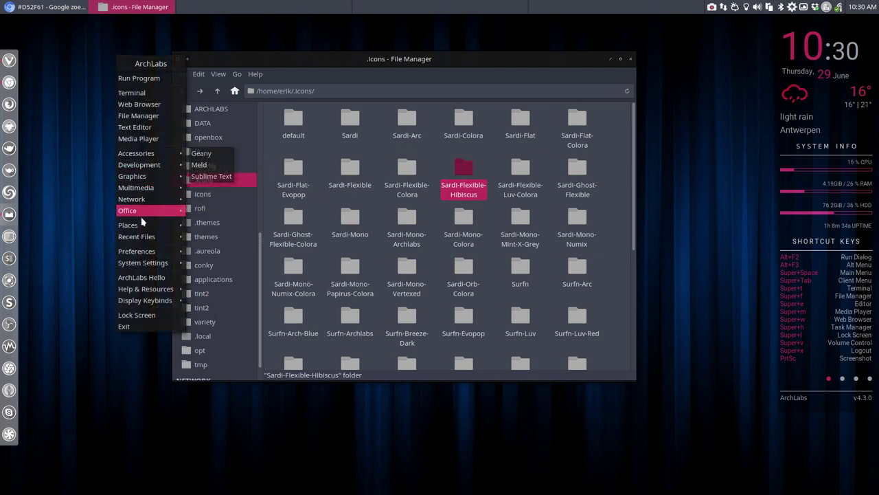
mouse_move(149, 252)
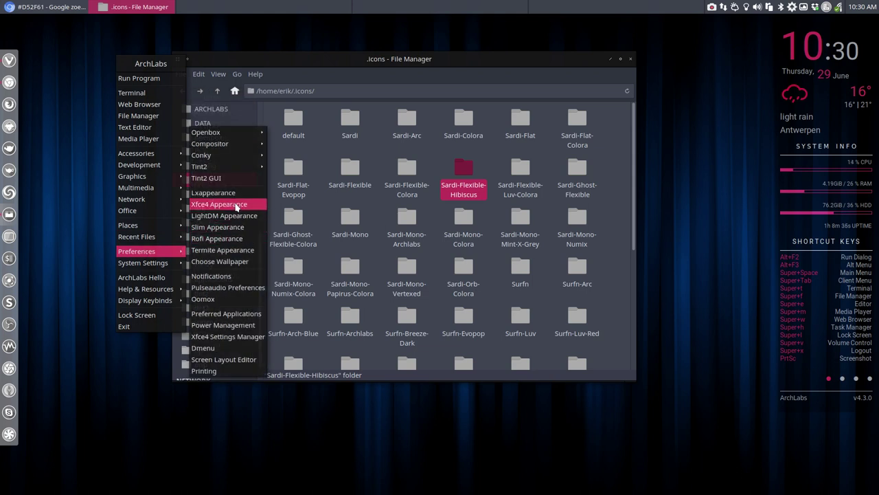
click(218, 204)
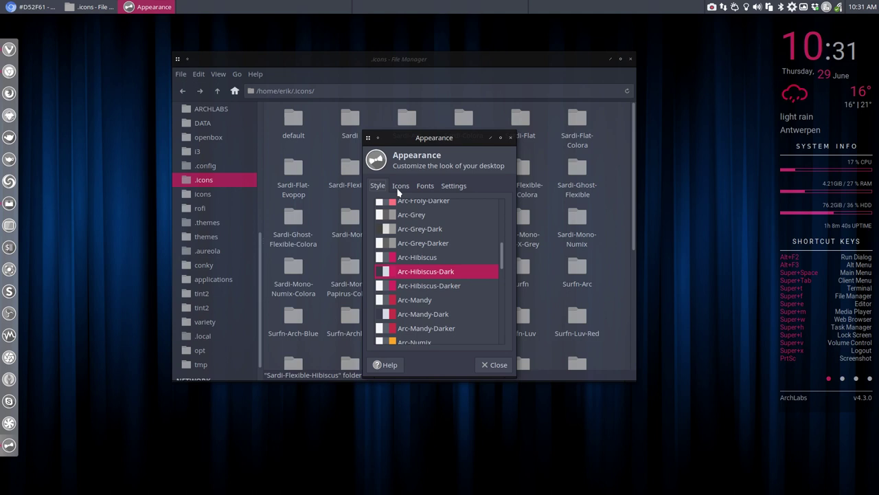
Look through the icon themes in the Appearance settings for Sardi Flexible Hibiscus and close the dialog.
click(398, 187)
click(410, 289)
scroll(410, 288, up, 6)
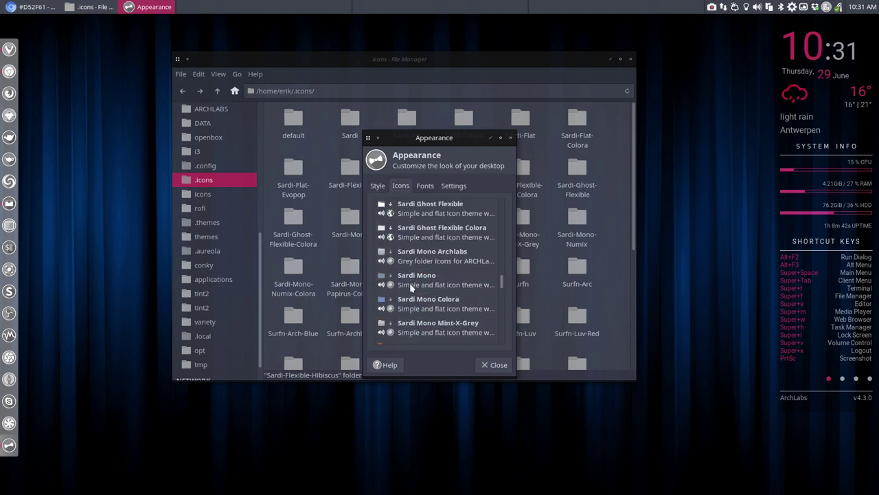
scroll(410, 288, up, 3)
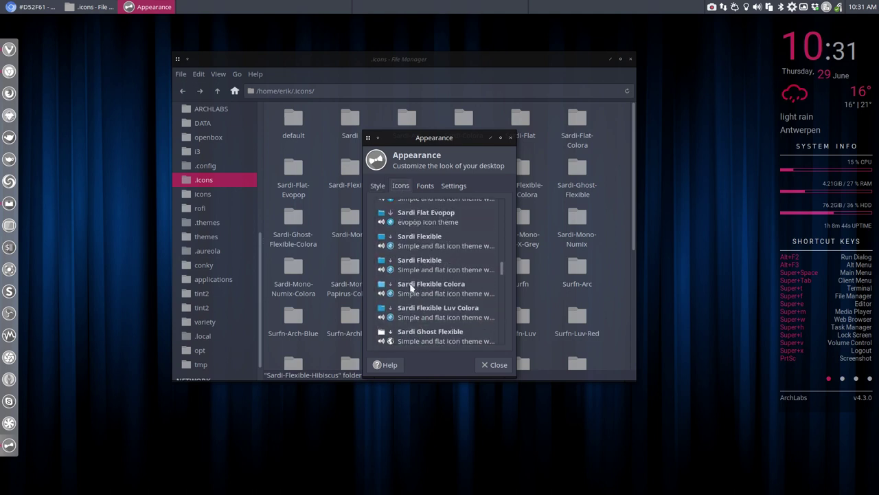
scroll(411, 288, up, 1)
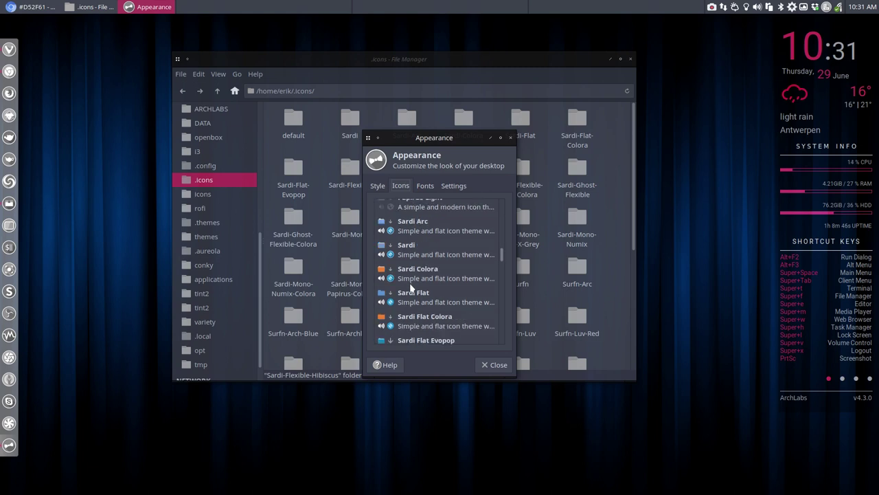
scroll(410, 288, up, 3)
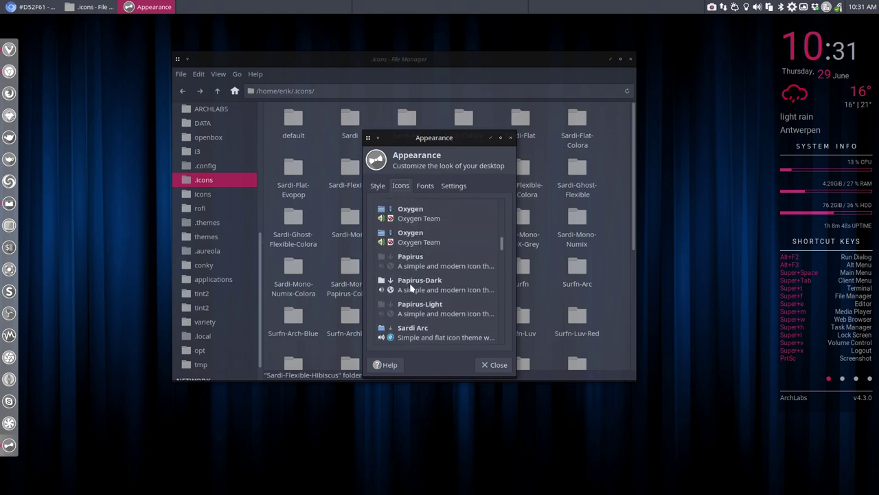
scroll(413, 289, down, 3)
scroll(410, 288, down, 5)
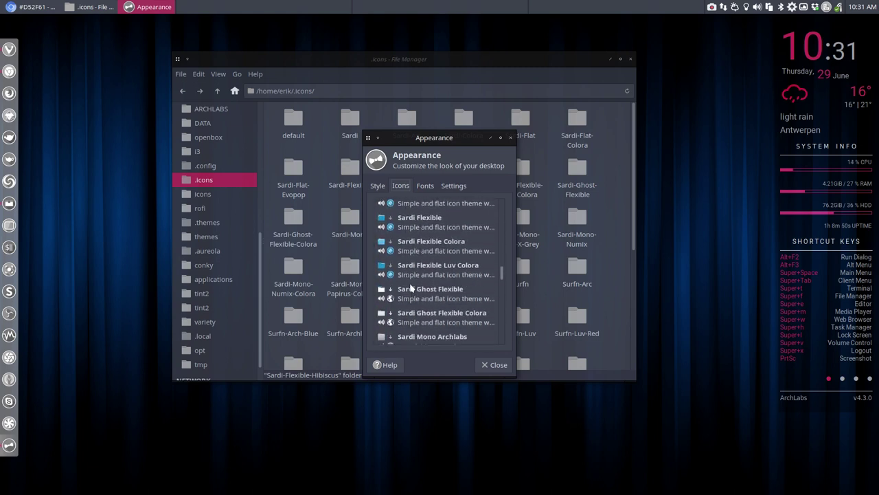
scroll(412, 289, down, 2)
scroll(411, 289, down, 5)
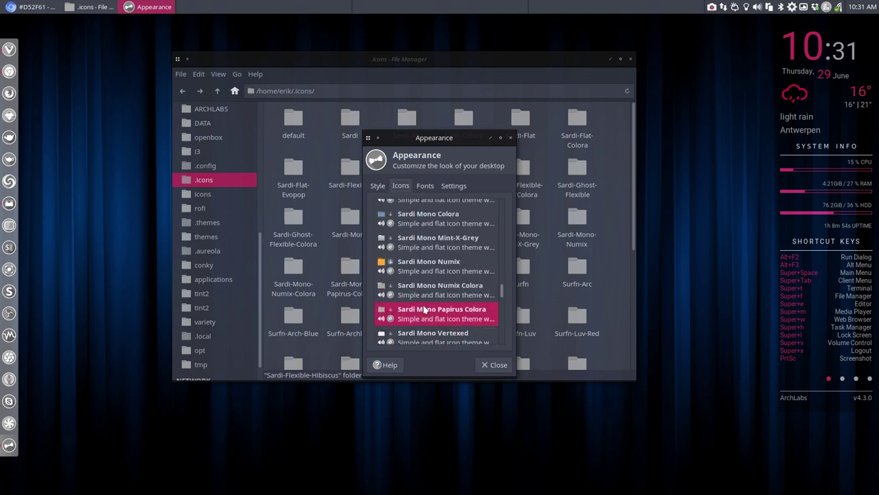
click(493, 365)
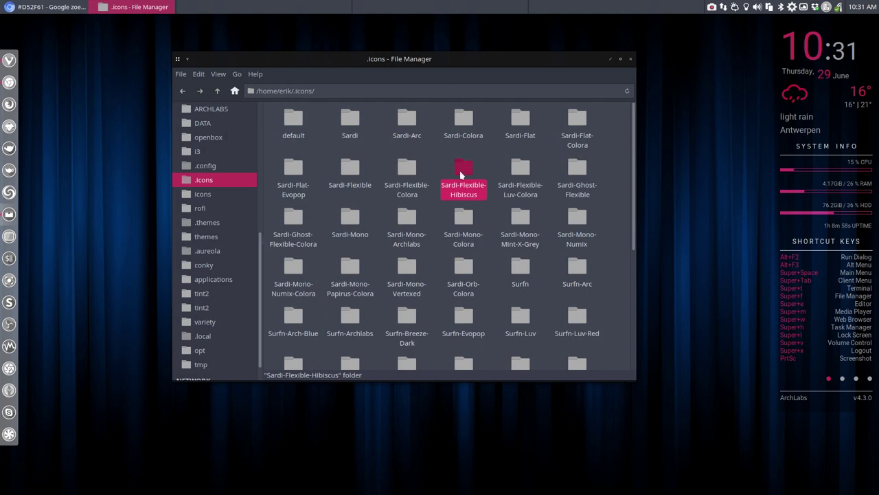
Open the index.theme file from the Sardi-Flexible-Hibiscus folder in the text editor.
double_click(461, 174)
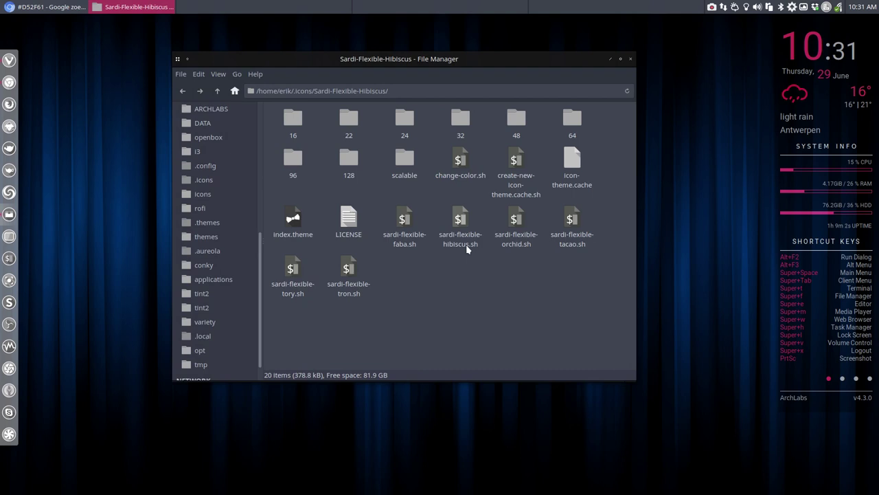
click(294, 220)
double_click(294, 220)
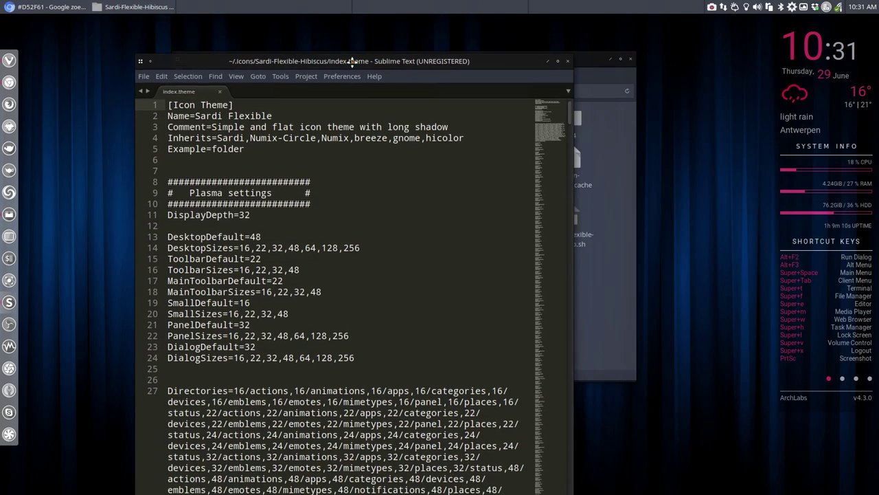
Set the theme's Name line to Sardi Flexible Hibiscus, save index.theme and close the editor.
click(285, 106)
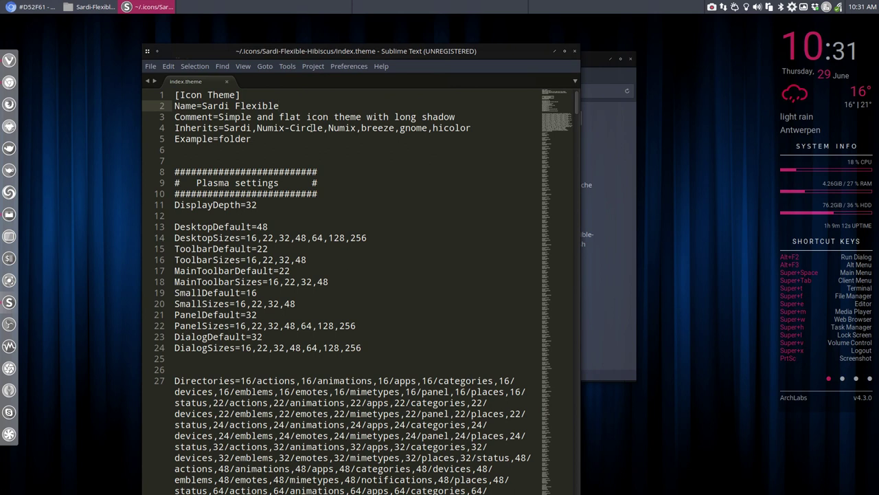
text(HIbi)
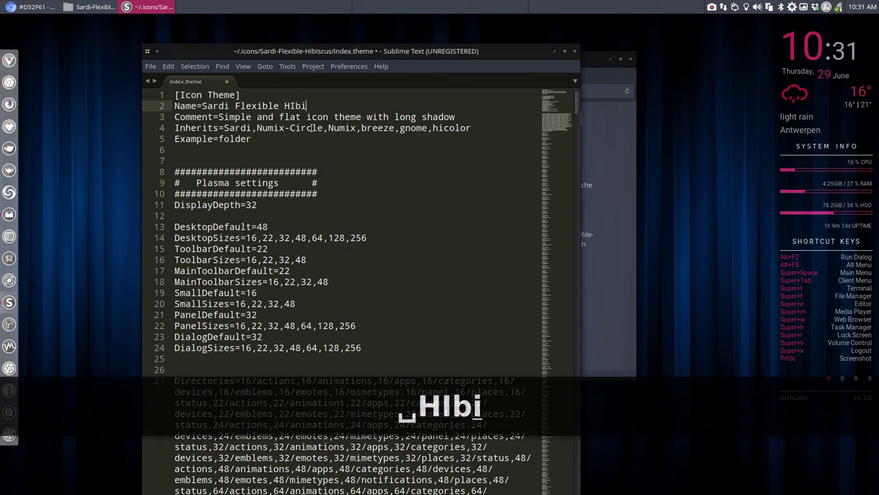
key(BackSpace)
key(BackSpace)
key(BackSpace)
text(ibis)
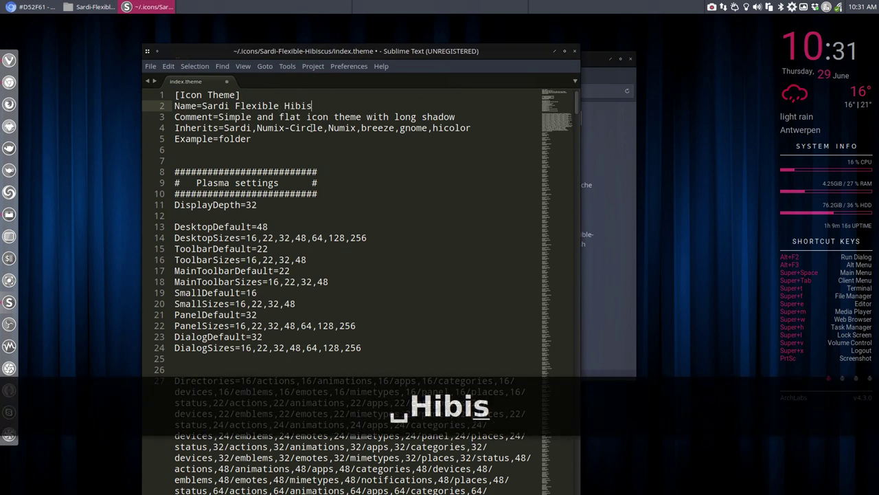
text(cus)
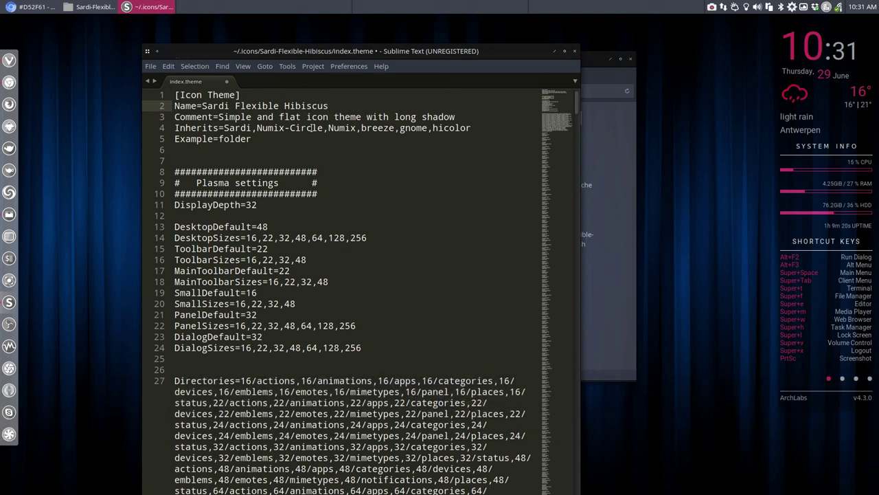
click(173, 106)
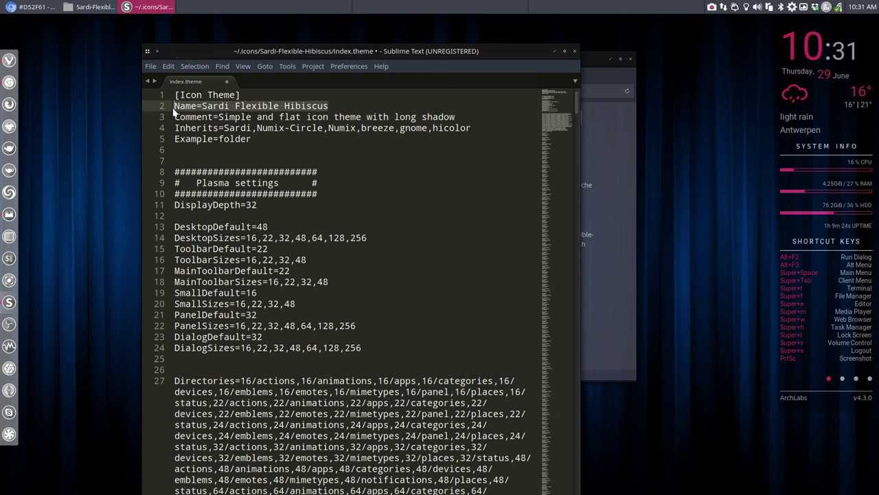
key(ctrl+s)
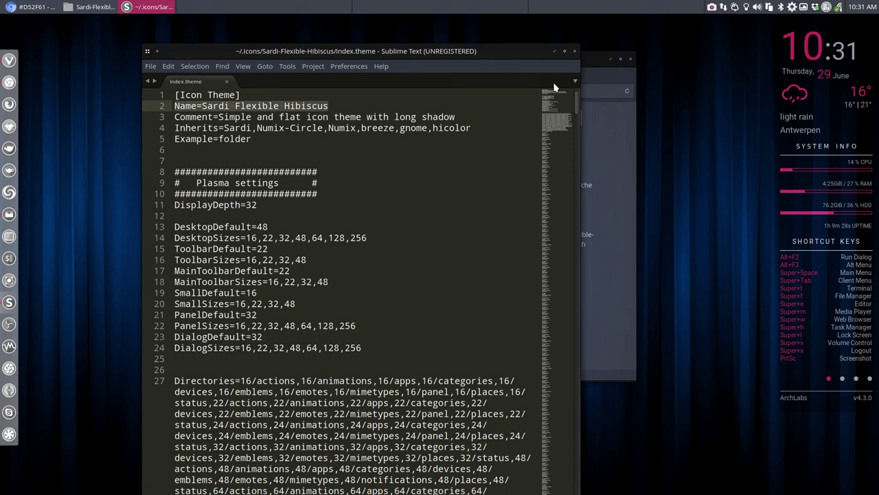
click(575, 50)
Open the Xfce4 Appearance settings from the desktop and select the Arc-Hibiscus-Dark style.
right_click(133, 215)
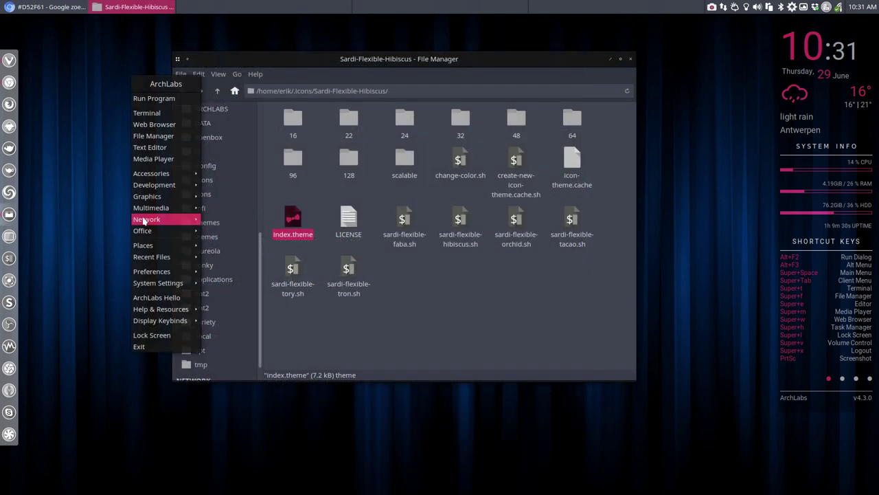
mouse_move(172, 271)
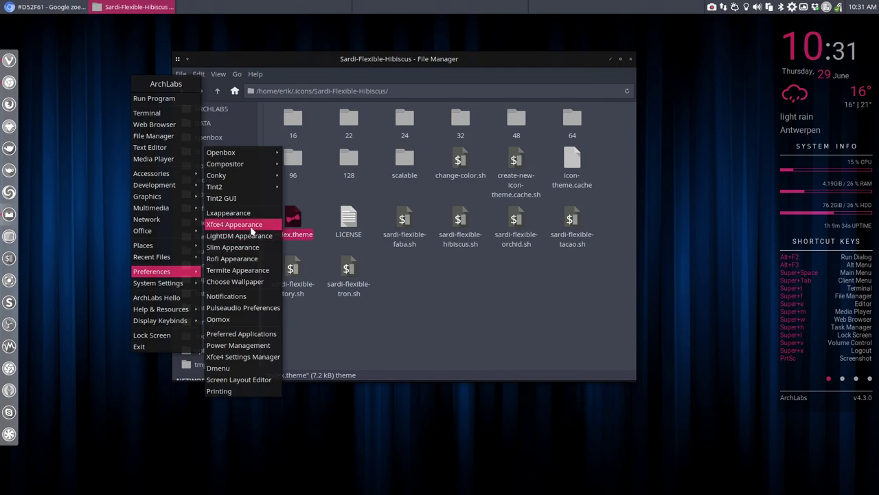
click(253, 225)
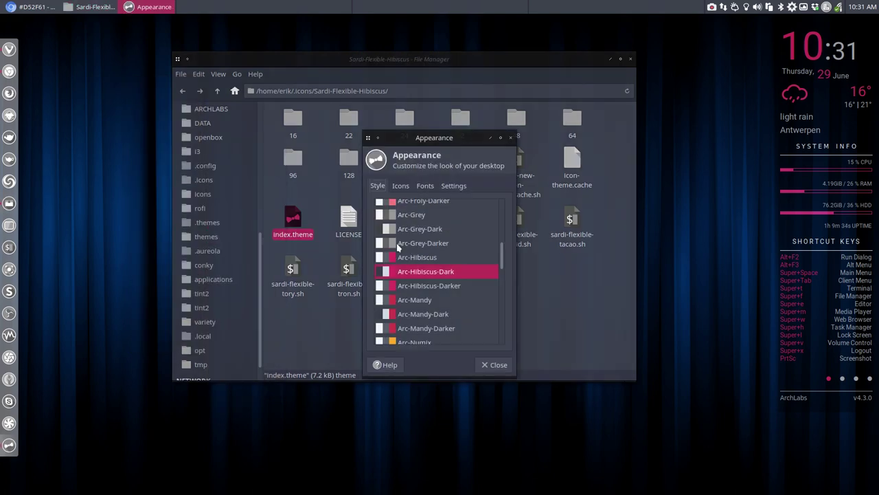
click(435, 262)
click(435, 275)
click(431, 287)
click(426, 274)
Apply the Sardi Flexible Hibiscus icon theme and close the Appearance settings.
click(401, 187)
scroll(414, 273, up, 5)
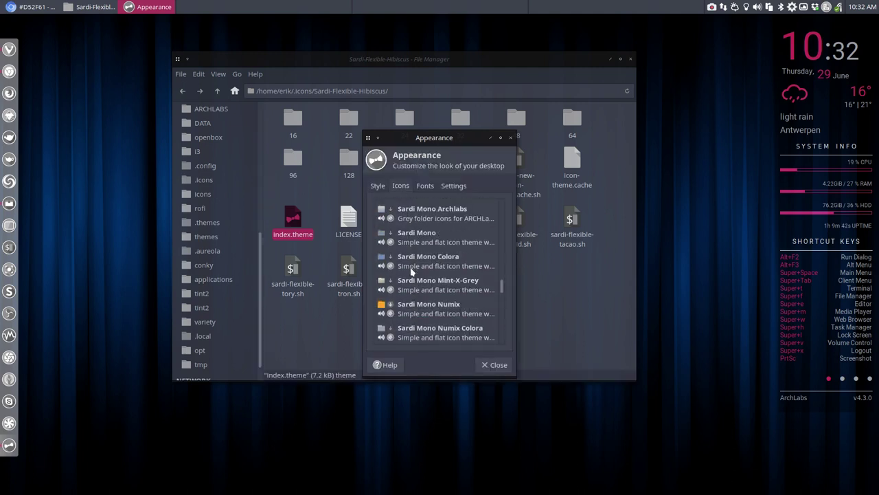
scroll(419, 271, up, 2)
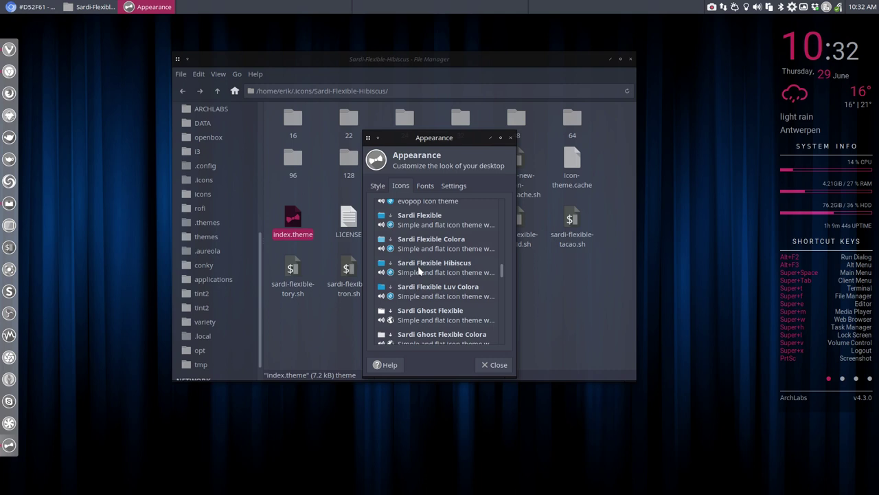
click(419, 270)
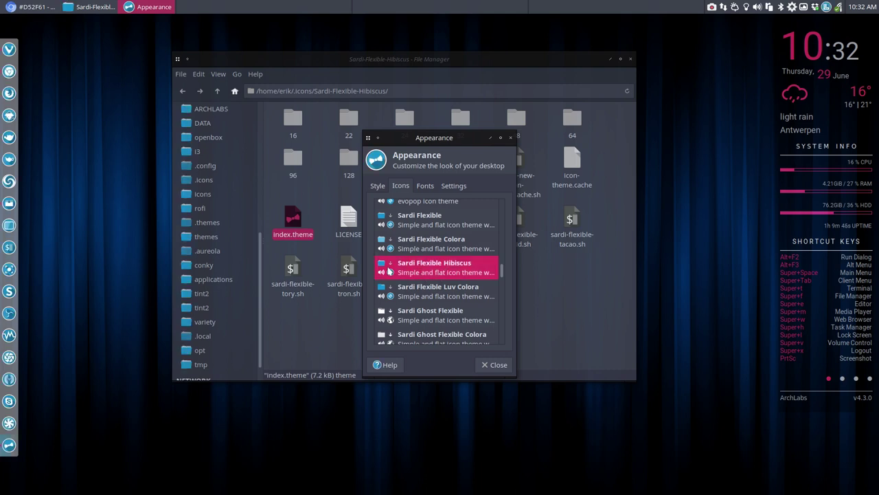
click(494, 364)
click(427, 298)
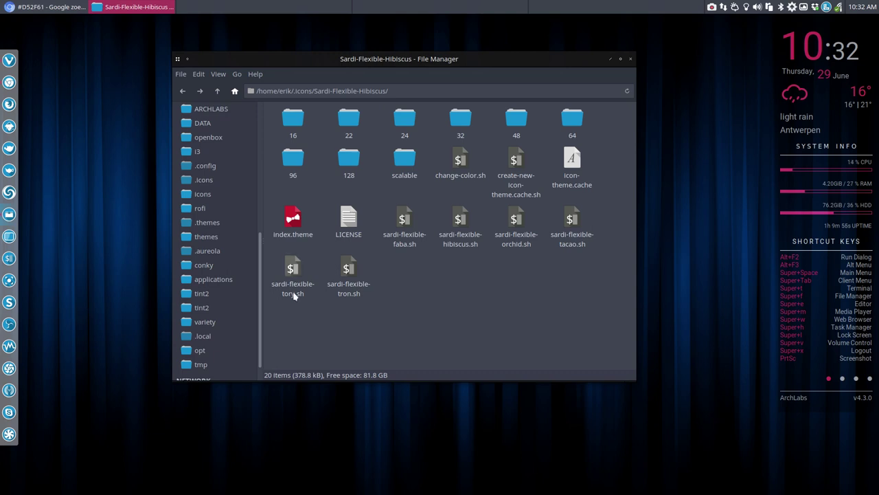
Run ./sardi-flexible-hibiscus.sh in a terminal opened in the Sardi-Flexible-Hibiscus folder, then close the terminal.
click(460, 224)
right_click(465, 265)
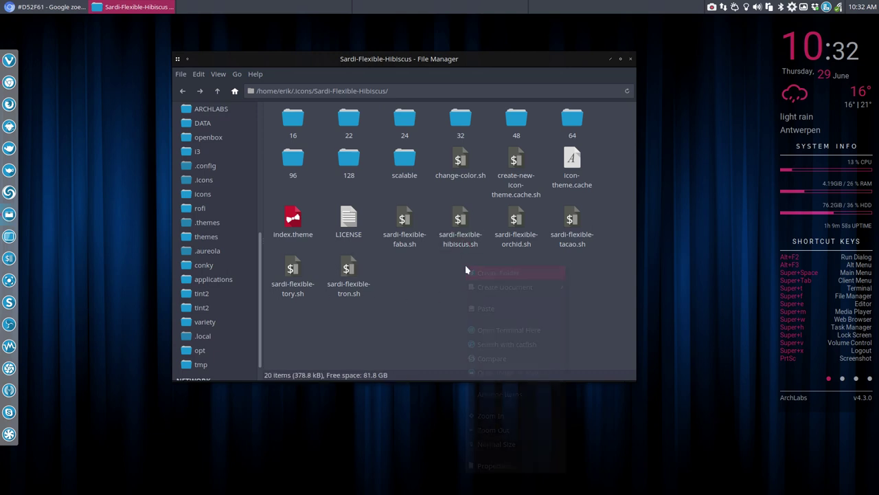
click(515, 329)
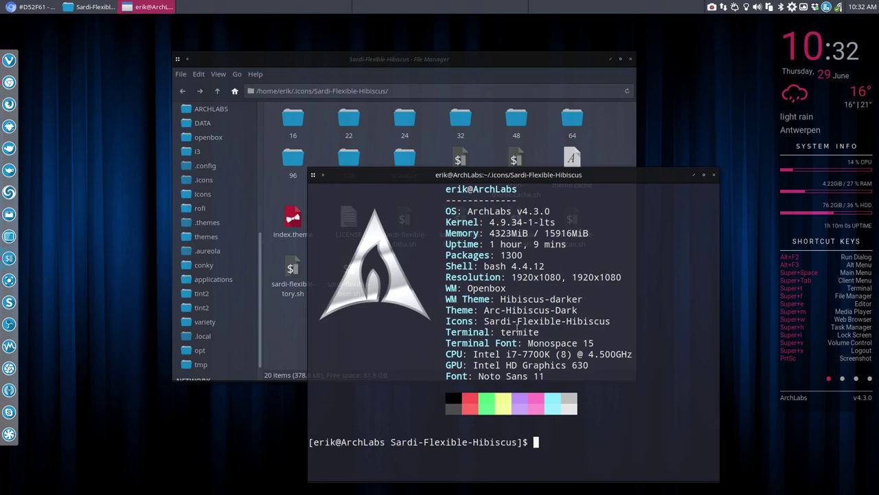
text(./sar)
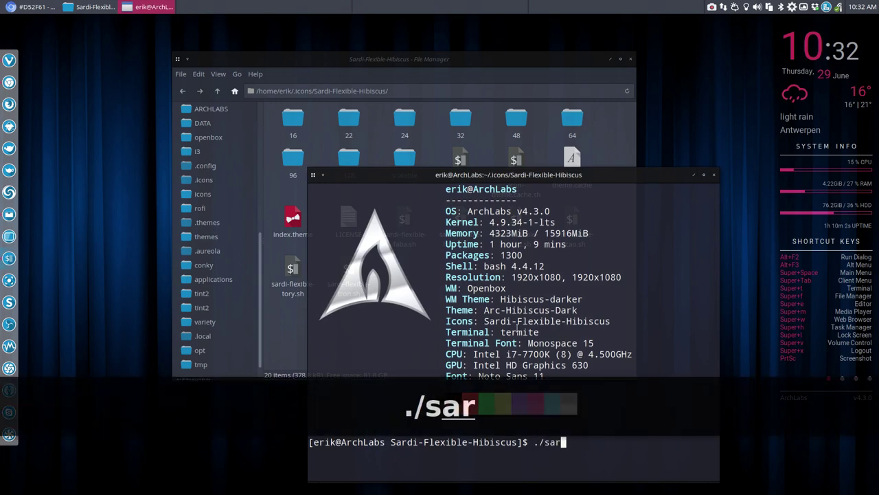
key(Tab)
text(h)
key(Tab)
key(Return)
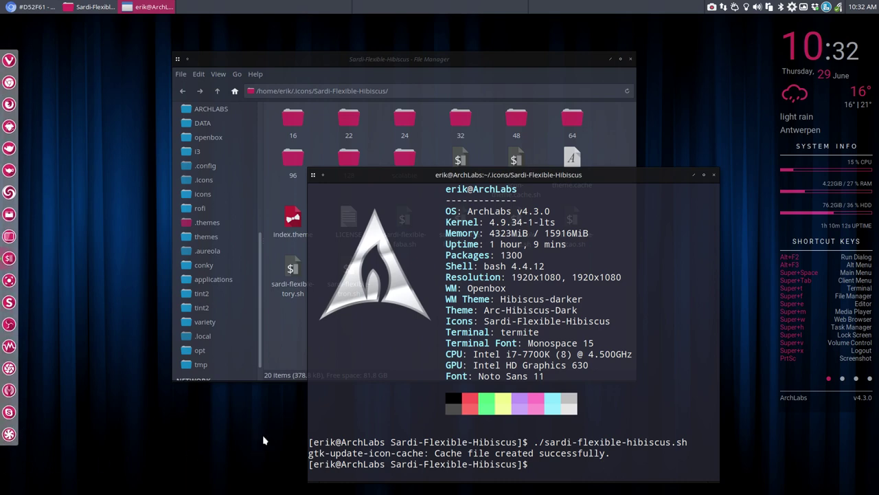
click(714, 174)
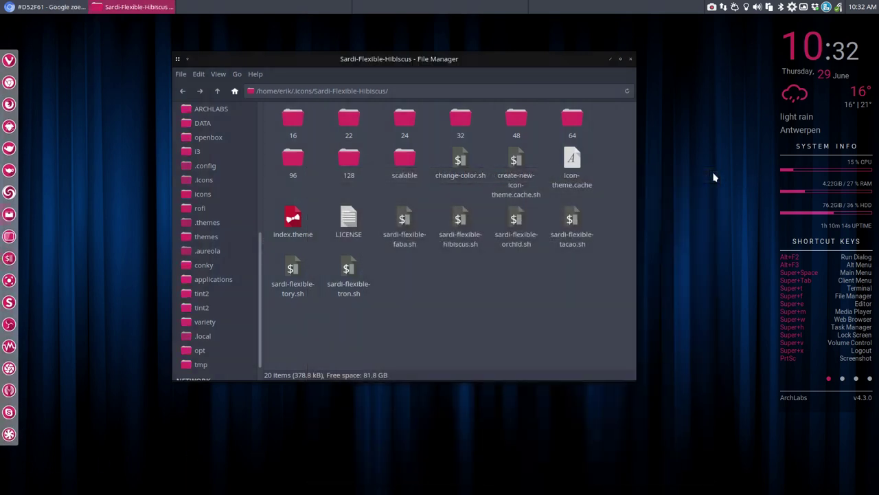
Check the number of items in the Sardi-Flexible-Hibiscus folder through its properties in .icons.
click(217, 90)
right_click(454, 177)
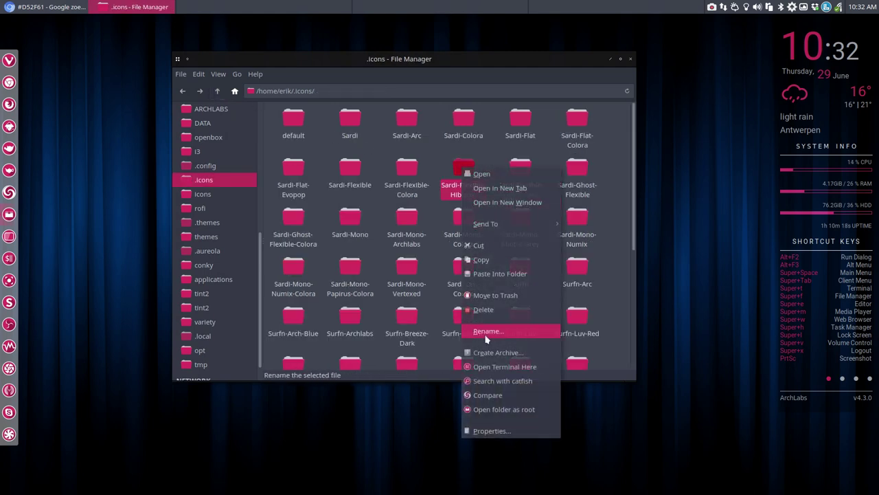
click(489, 430)
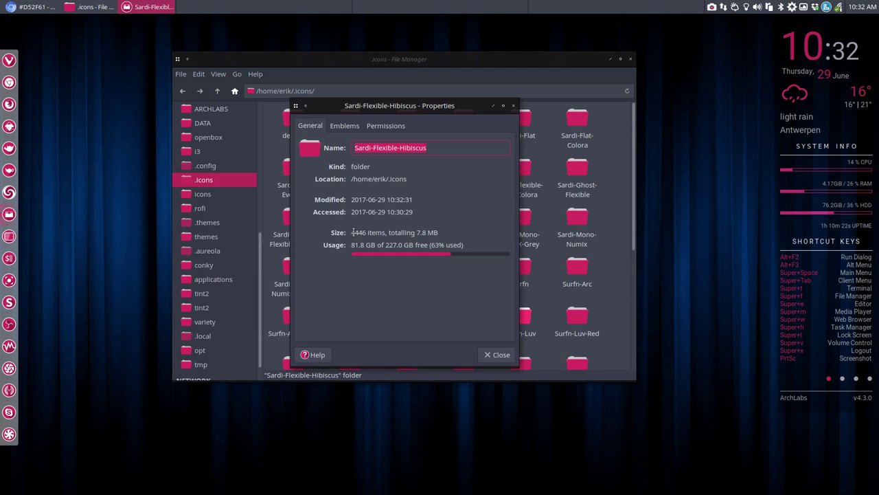
drag(352, 232, 366, 232)
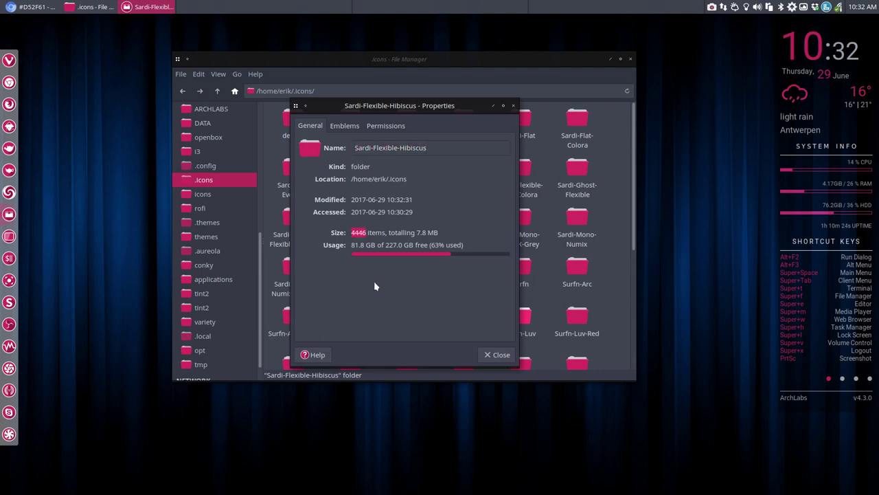
click(497, 356)
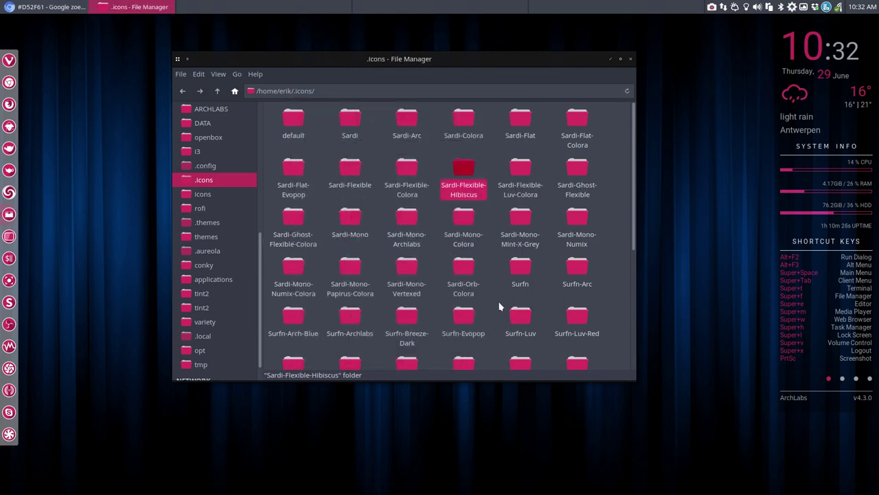
Look over the folder icons in .icons and examine the special folder icons in the home folder.
scroll(499, 307, down, 5)
scroll(499, 307, up, 5)
scroll(216, 137, up, 8)
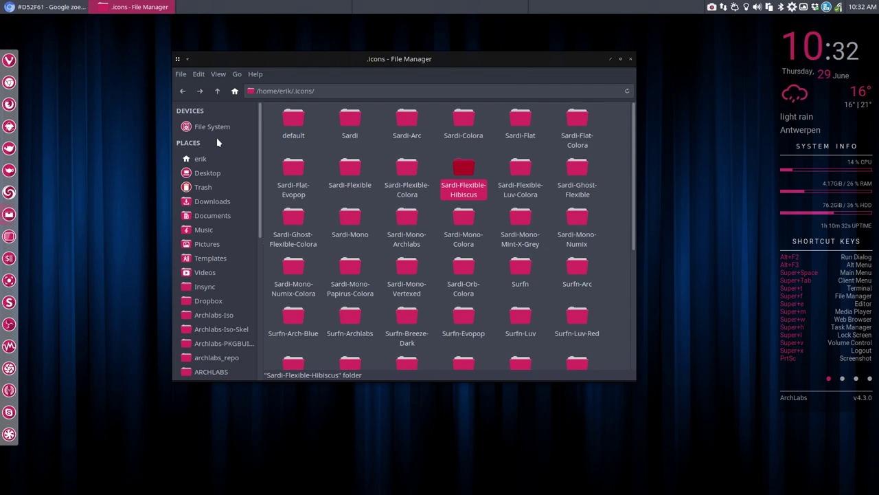
click(200, 159)
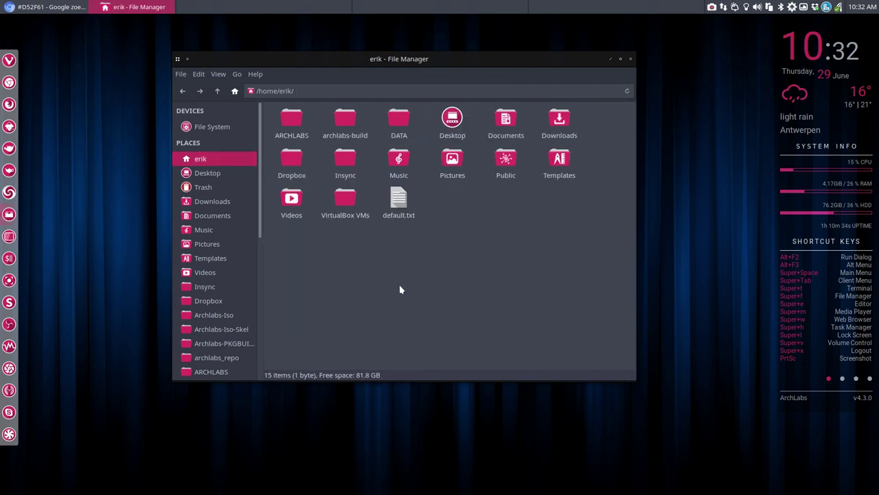